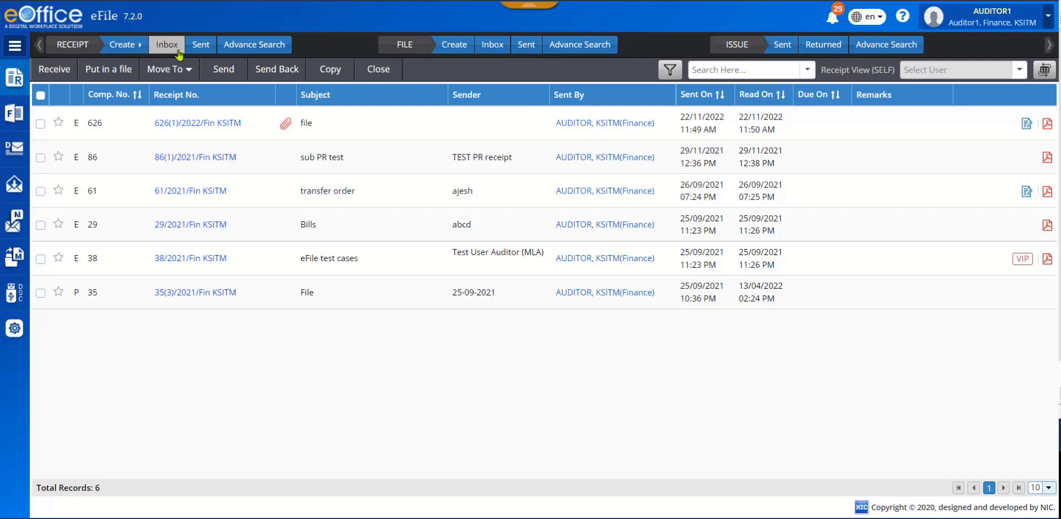
Open the creation form for a new electronic receipt.
{"action": "left_click", "coordinate": [139, 49]}
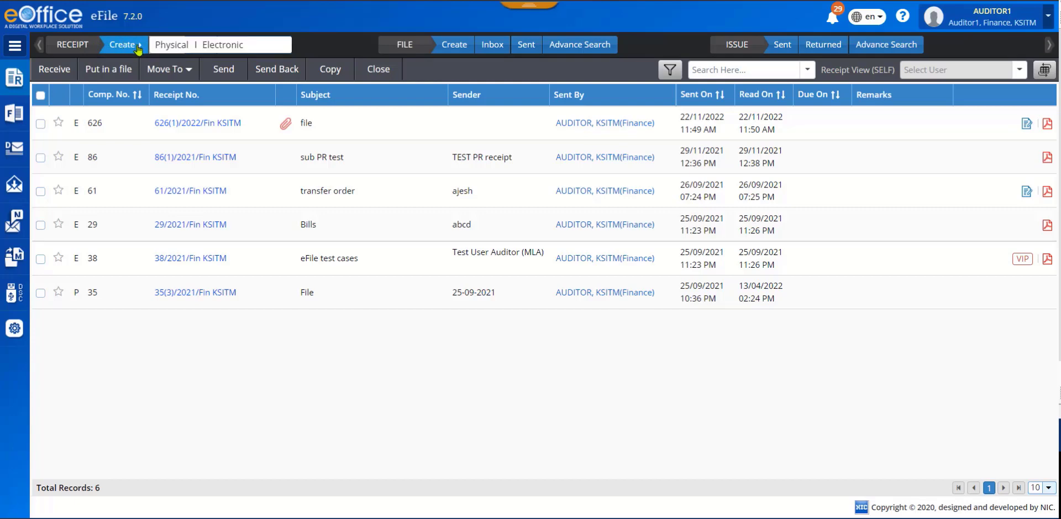
{"action": "left_click", "coordinate": [16, 83]}
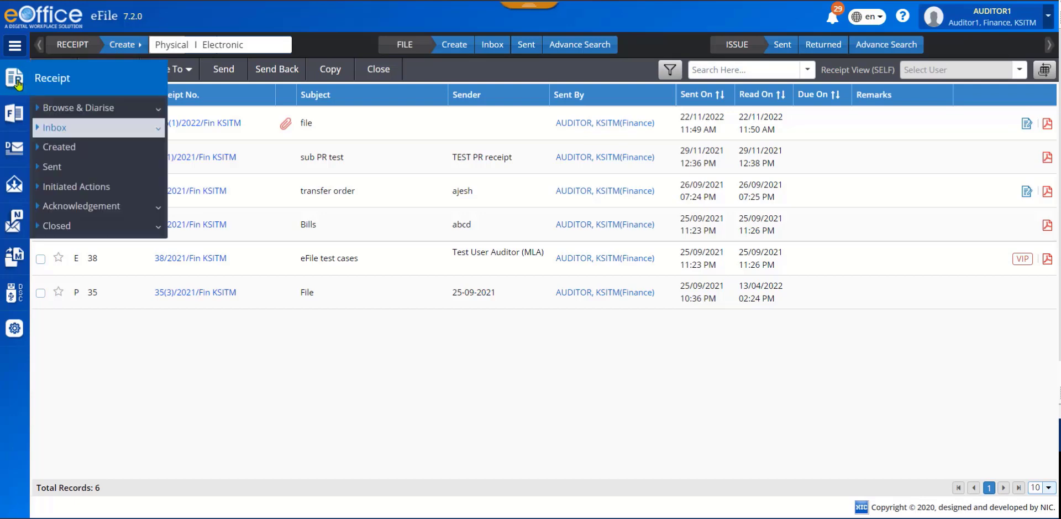
{"action": "left_click", "coordinate": [100, 112]}
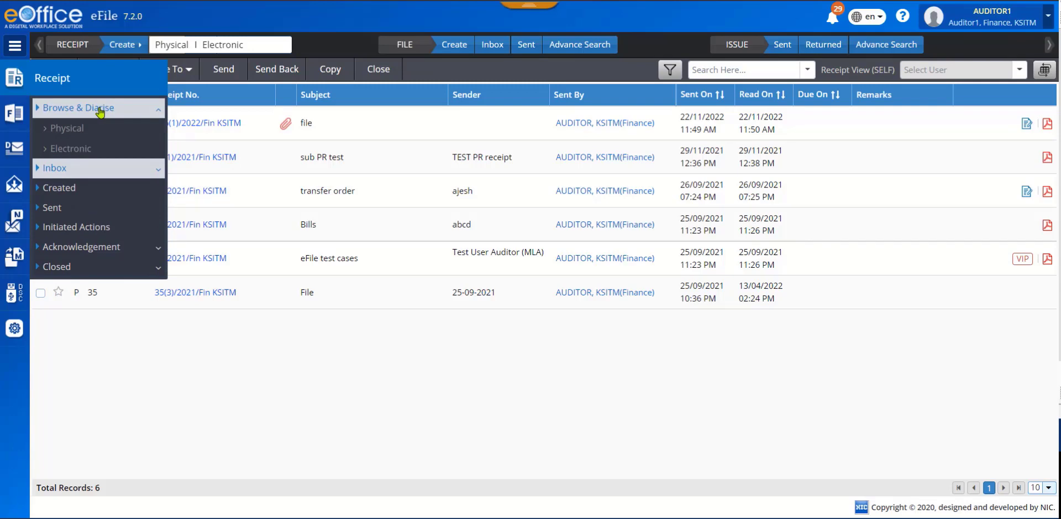
{"action": "left_click", "coordinate": [86, 150]}
{"action": "left_click", "coordinate": [227, 47]}
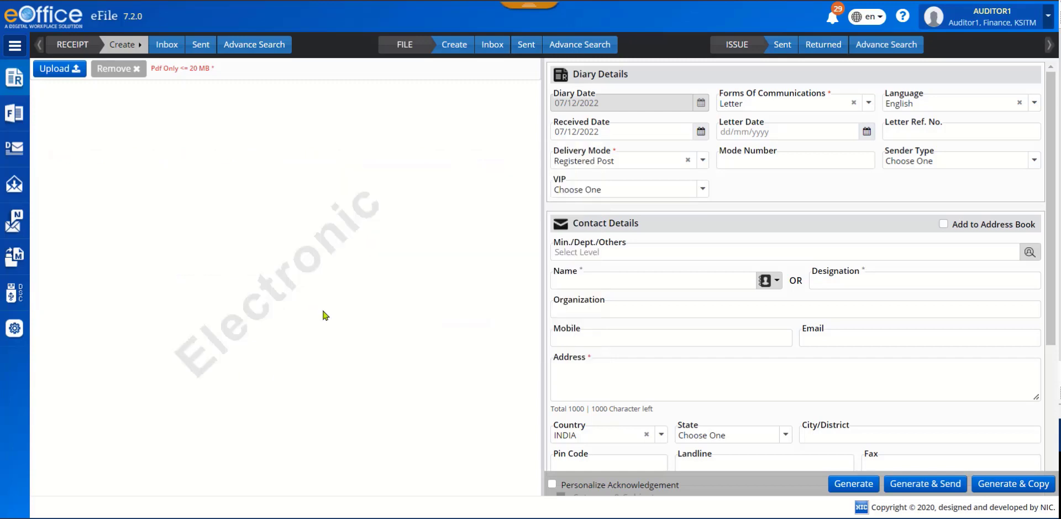
Upload SampleTapal1.pdf from the Tutorials folder as the receipt's document.
{"action": "left_click", "coordinate": [54, 69]}
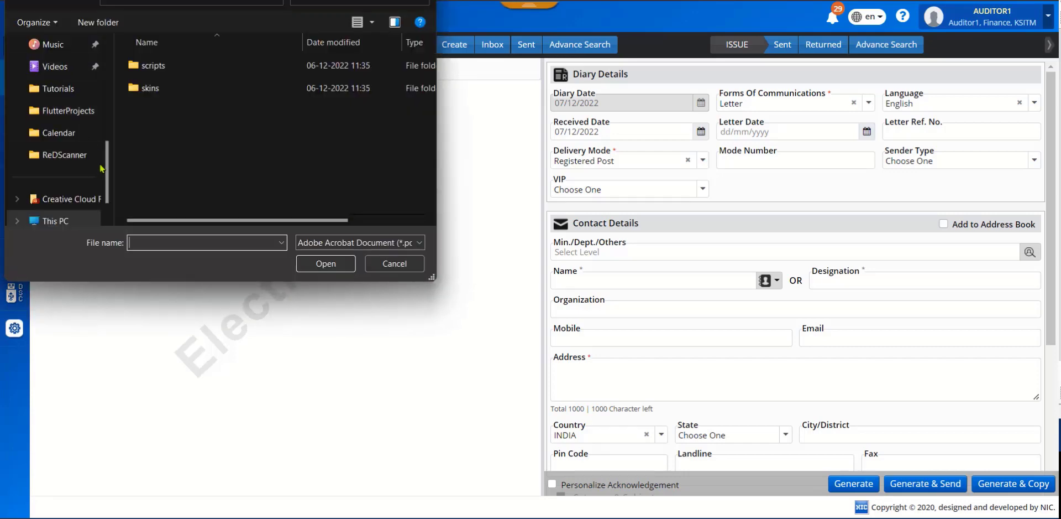
{"action": "left_click", "coordinate": [55, 89]}
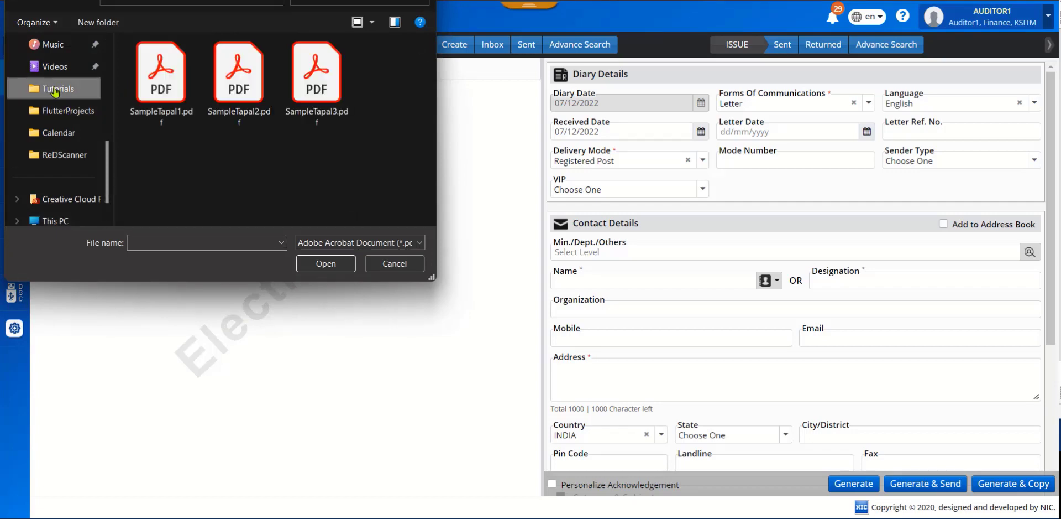
{"action": "left_click", "coordinate": [161, 83]}
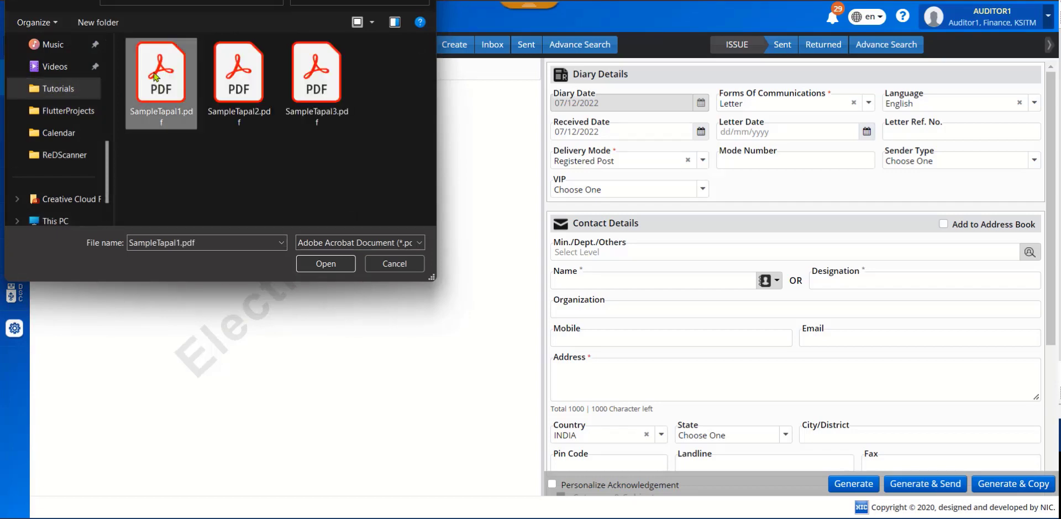
{"action": "left_click", "coordinate": [324, 264]}
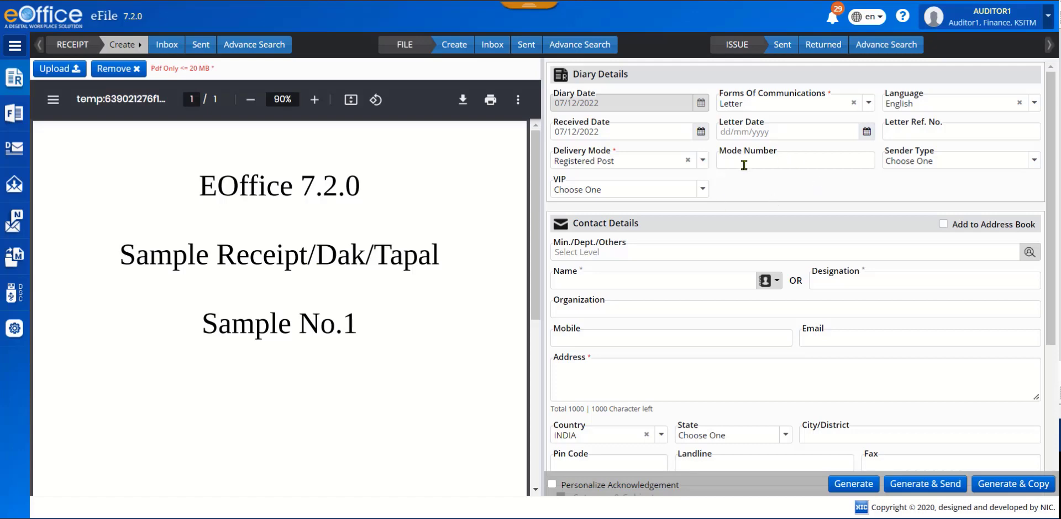
Choose Letter as the receipt's form of communication and check the available languages.
{"action": "left_click", "coordinate": [869, 103]}
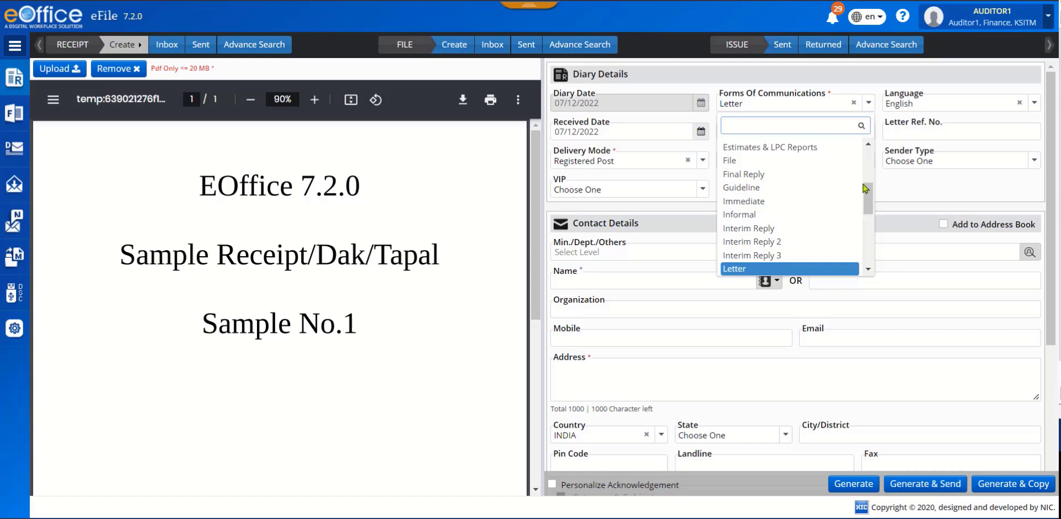
{"action": "scroll", "coordinate": [866, 183], "scroll_direction": "up", "scroll_amount": 2}
{"action": "scroll", "coordinate": [865, 183], "scroll_direction": "up", "scroll_amount": 2}
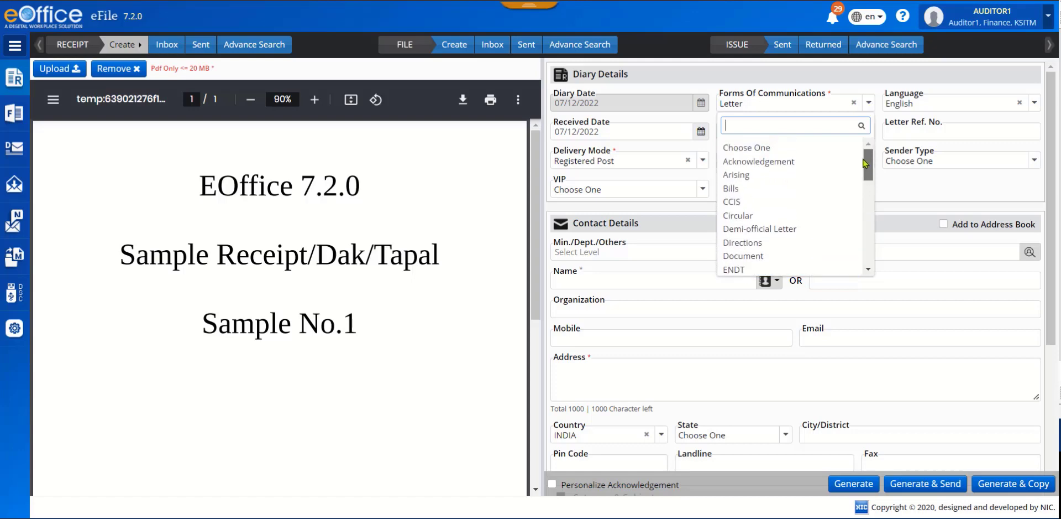
{"action": "scroll", "coordinate": [865, 171], "scroll_direction": "down", "scroll_amount": 6}
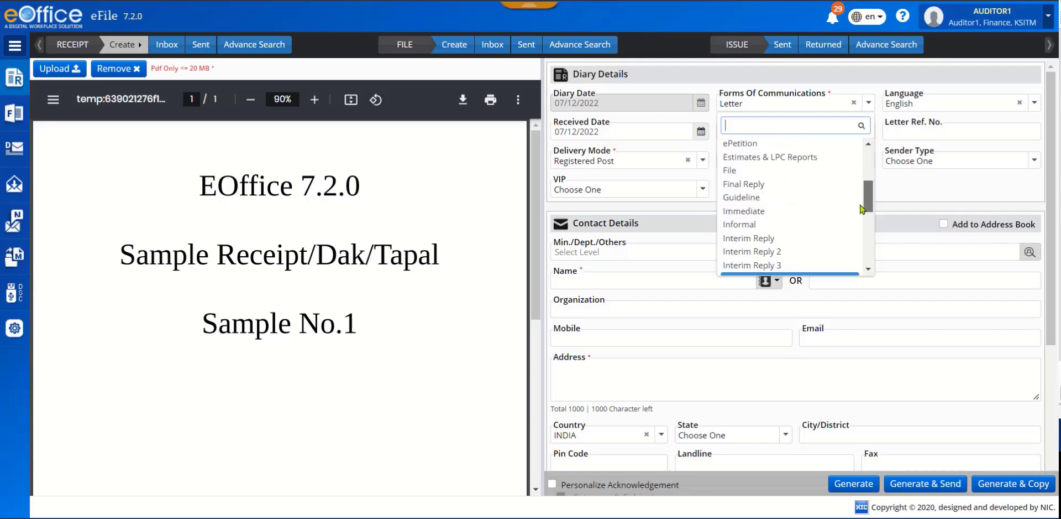
{"action": "left_click", "coordinate": [732, 242]}
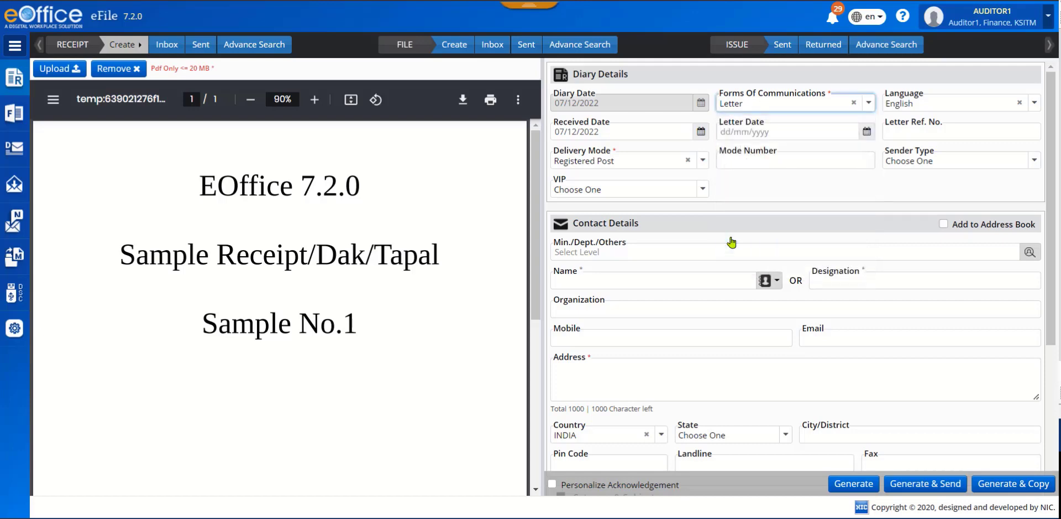
{"action": "left_click", "coordinate": [1034, 105]}
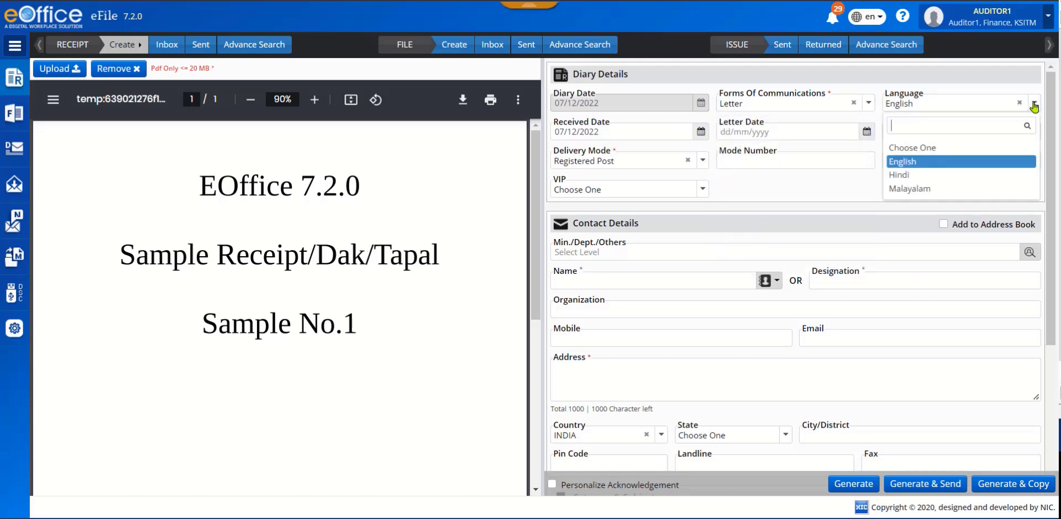
{"action": "left_click", "coordinate": [1015, 108]}
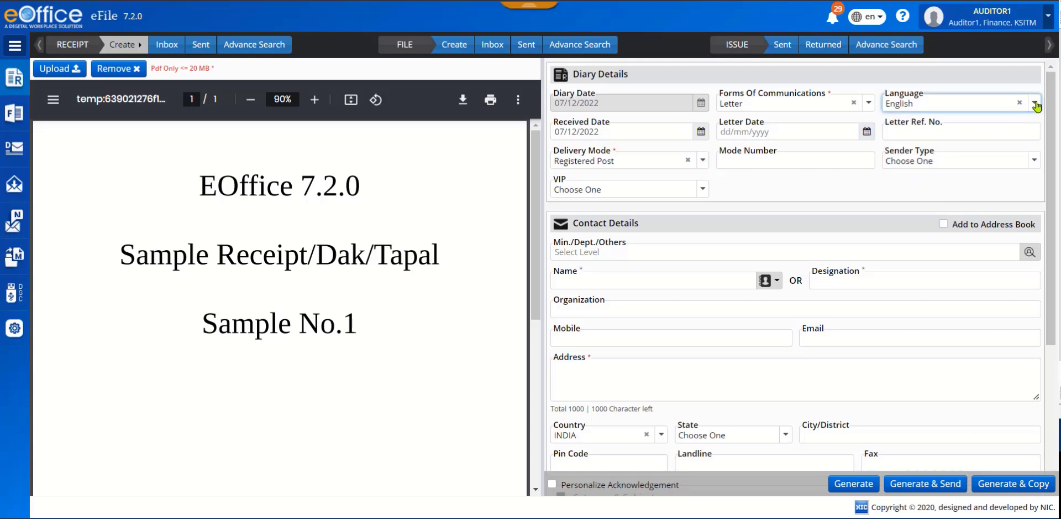
{"action": "left_click", "coordinate": [1035, 105]}
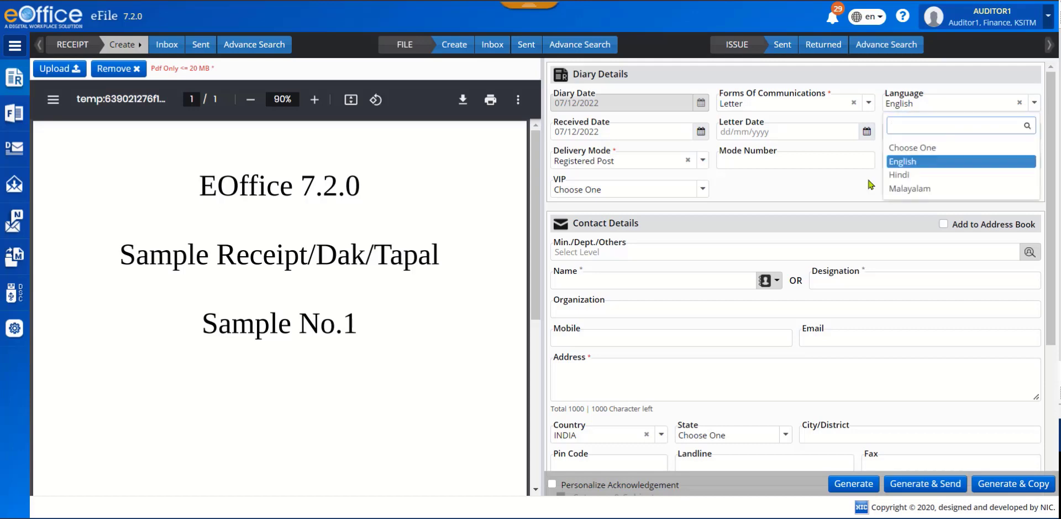
{"action": "left_click", "coordinate": [895, 104]}
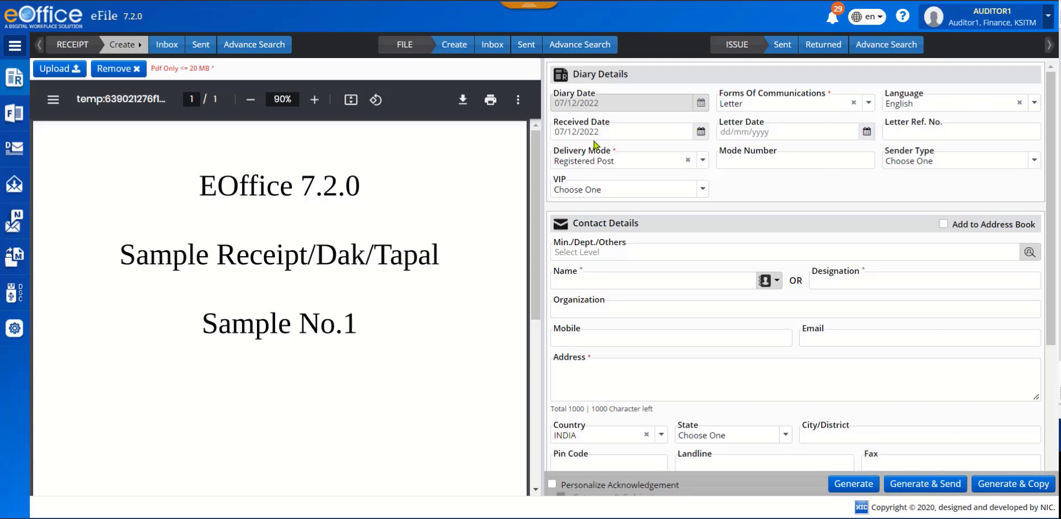
Set the receipt's received date to 06/12/2022 in the diary details.
{"action": "left_click", "coordinate": [701, 133]}
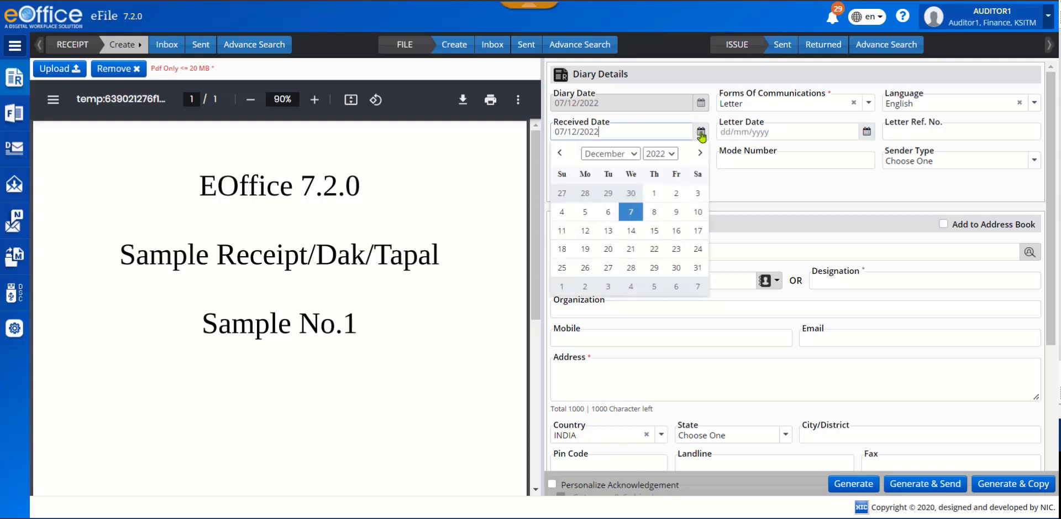
{"action": "left_click", "coordinate": [608, 214]}
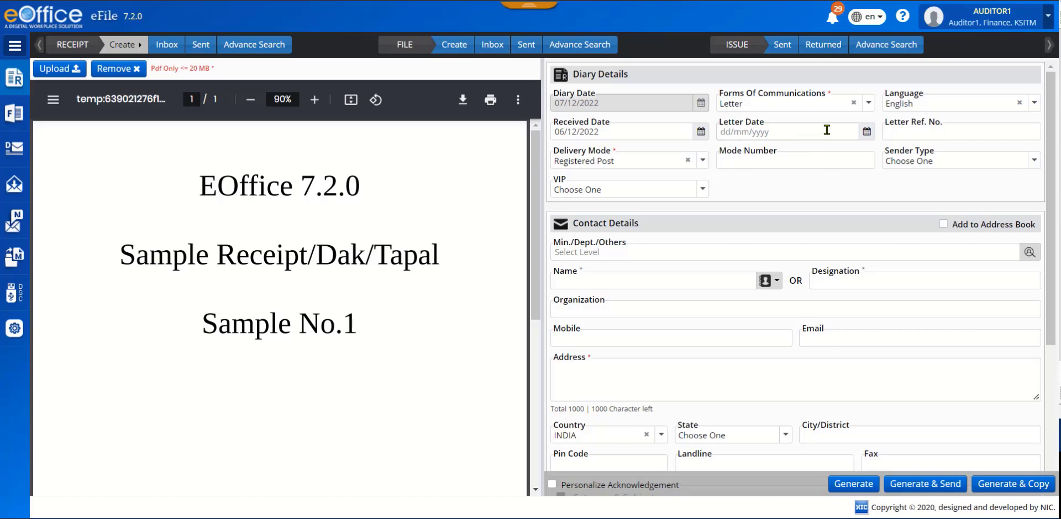
{"action": "left_click", "coordinate": [986, 131]}
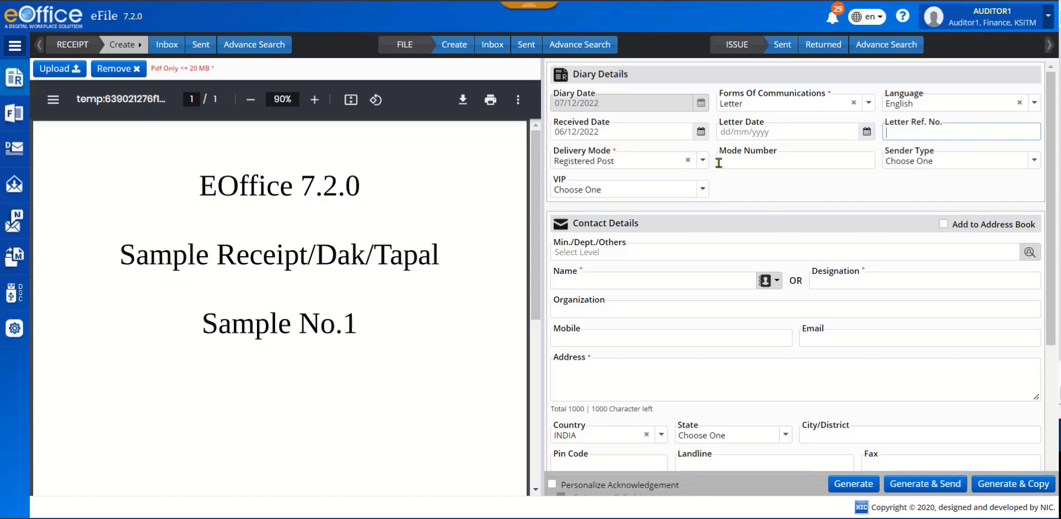
Set the receipt's delivery mode to Speed Post.
{"action": "left_click", "coordinate": [701, 164]}
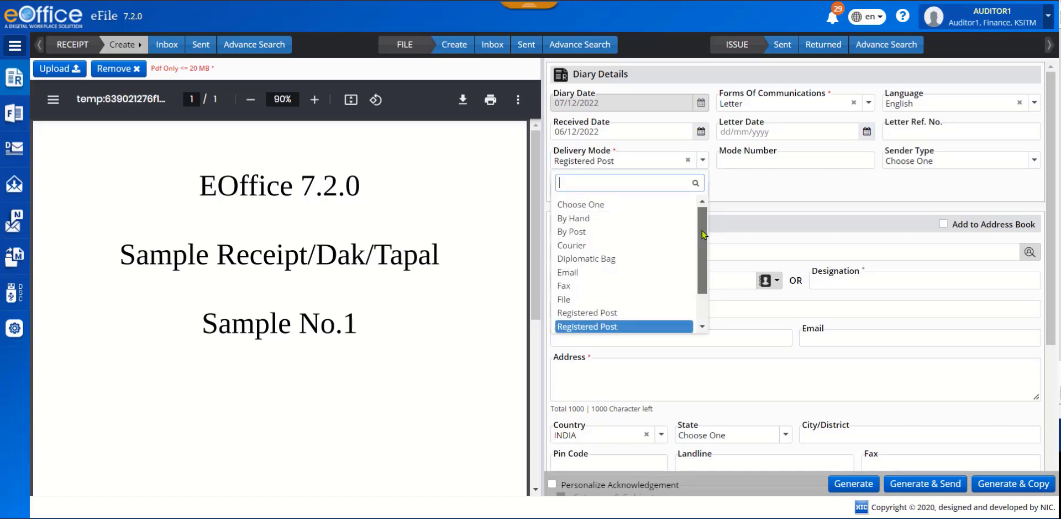
{"action": "scroll", "coordinate": [703, 234], "scroll_direction": "down", "scroll_amount": 2}
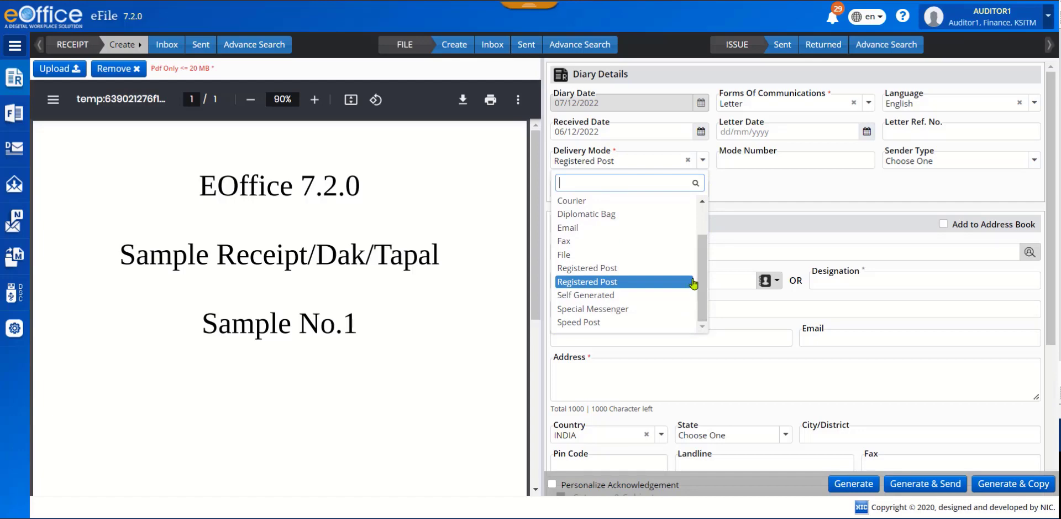
{"action": "left_click", "coordinate": [599, 323]}
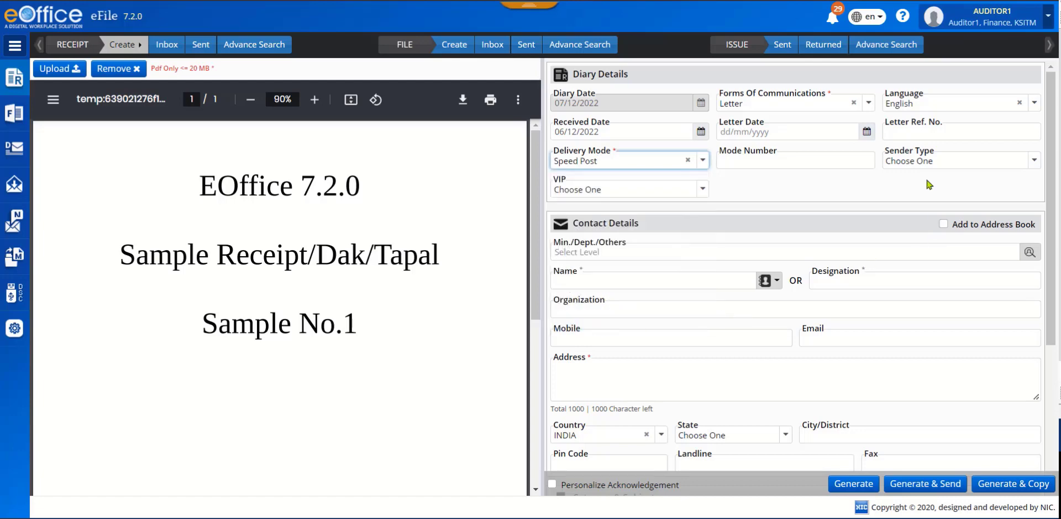
Examine the Mode Number field and the choices offered for Sender Type, VIP and Min./Dept./Others.
{"action": "left_click", "coordinate": [809, 162]}
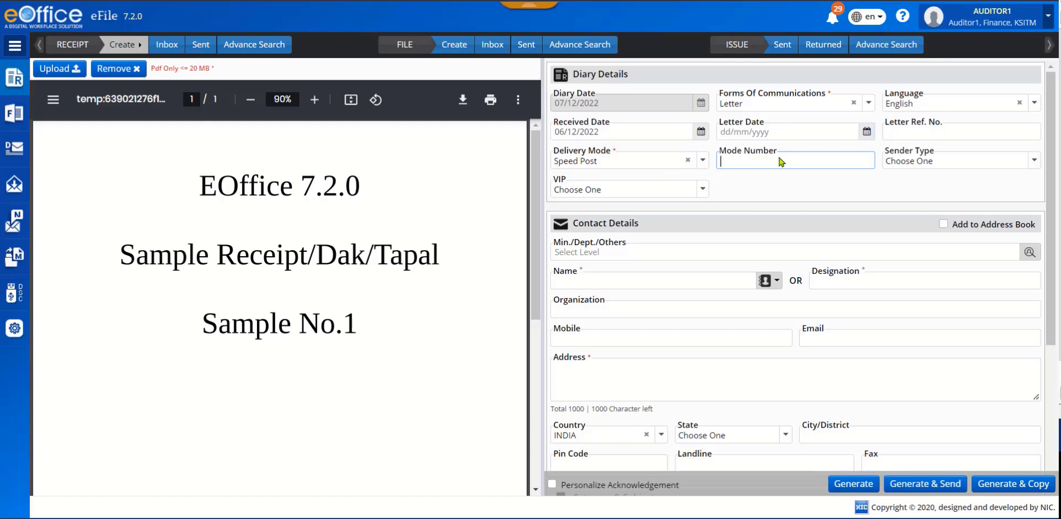
{"action": "left_click", "coordinate": [1035, 161]}
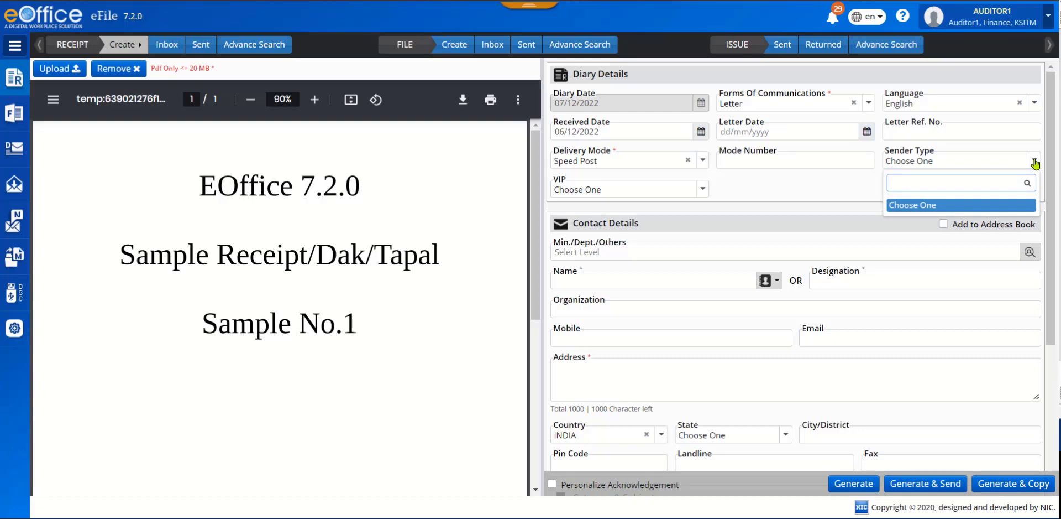
{"action": "left_click", "coordinate": [1035, 161]}
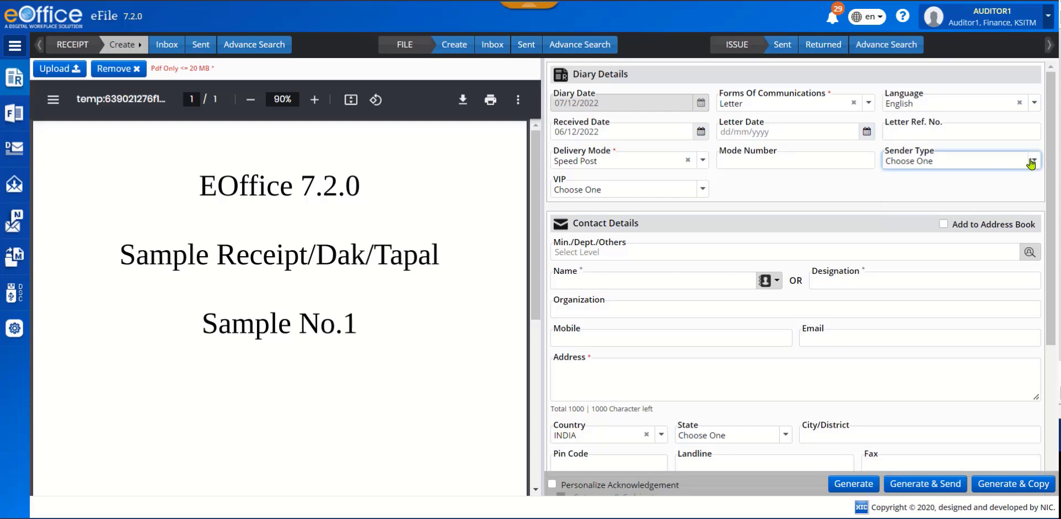
{"action": "left_click", "coordinate": [703, 189]}
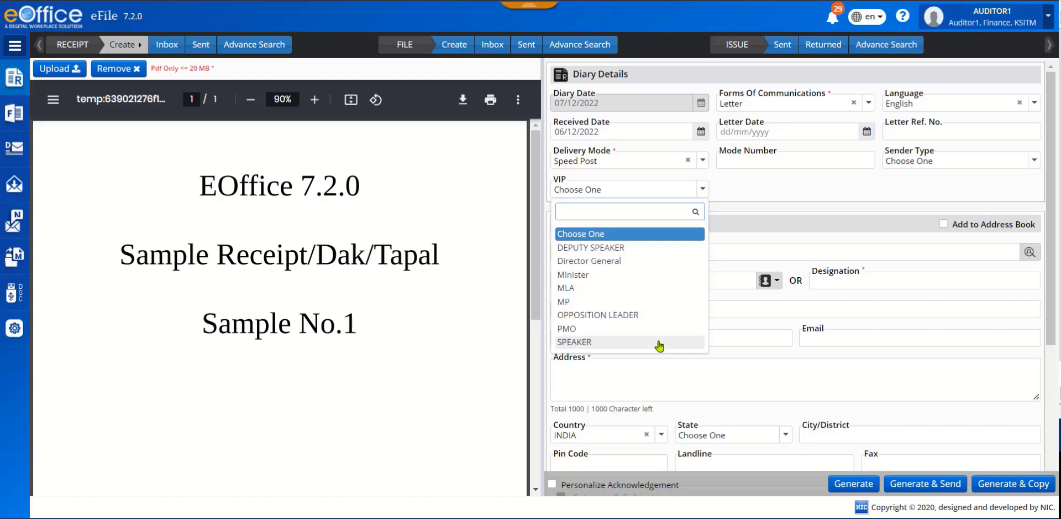
{"action": "left_click", "coordinate": [733, 191]}
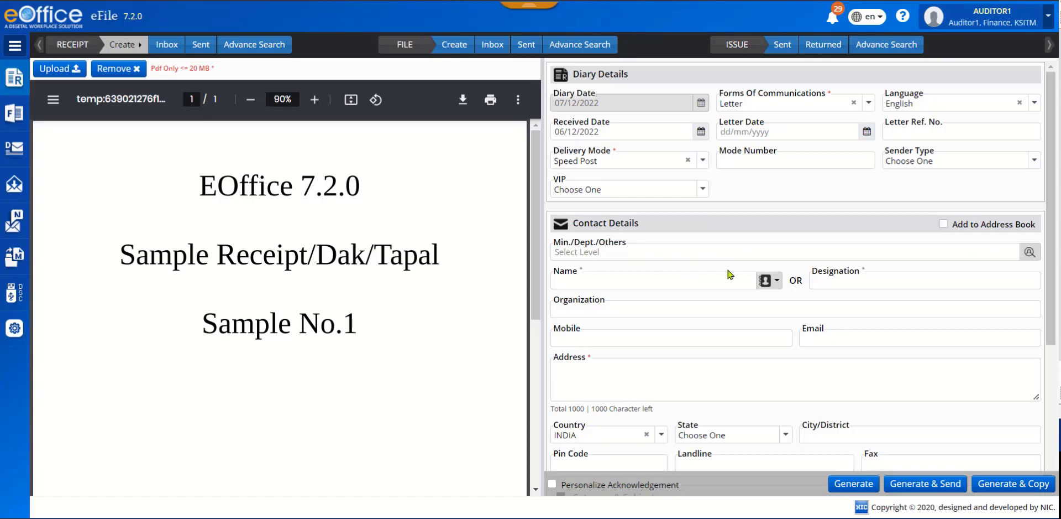
{"action": "left_click", "coordinate": [1030, 252]}
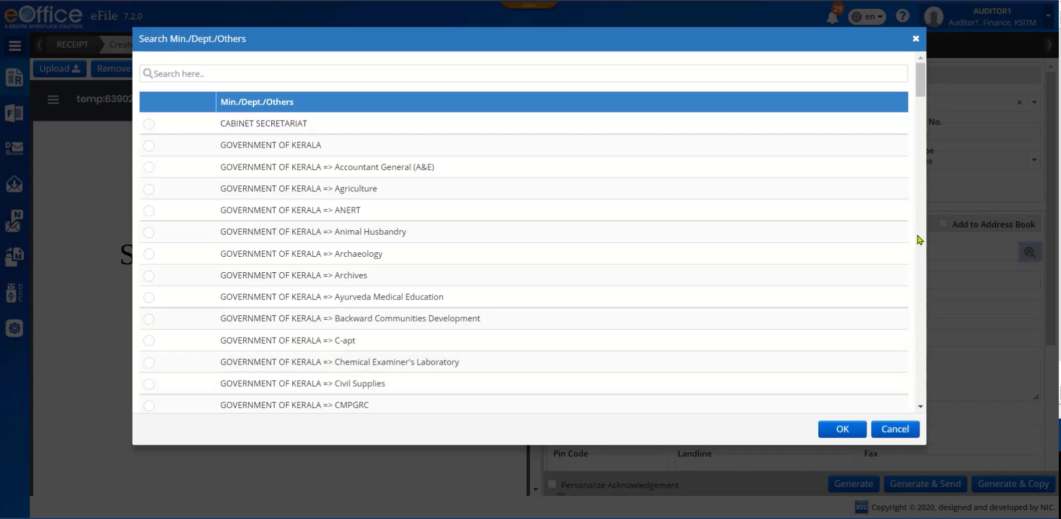
{"action": "left_click_drag", "start_coordinate": [921, 84], "coordinate": [940, 398]}
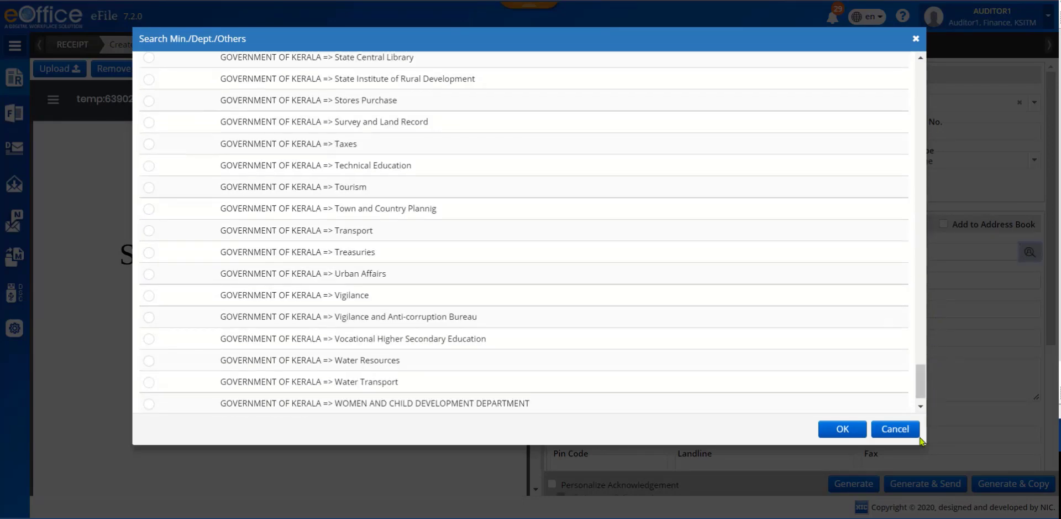
{"action": "left_click", "coordinate": [896, 430]}
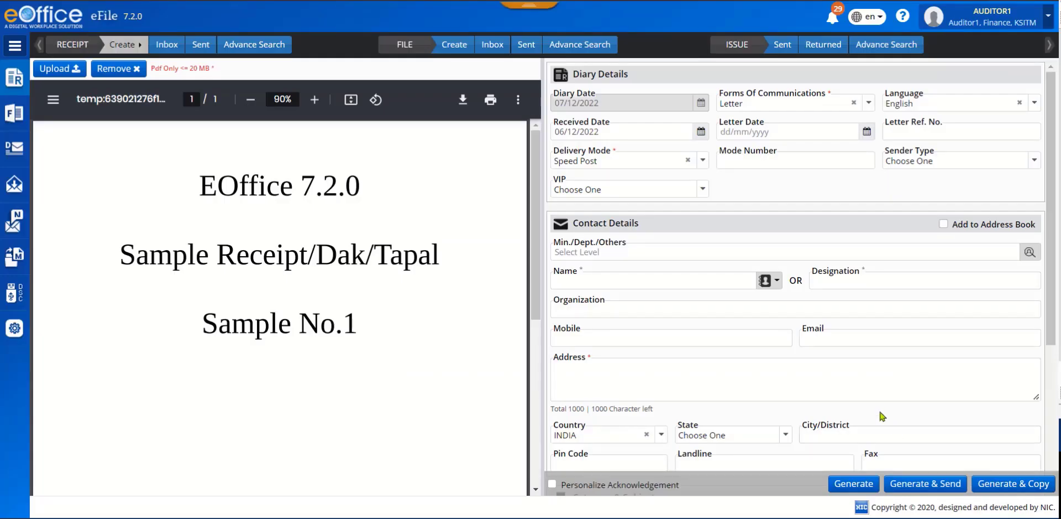
{"action": "left_click", "coordinate": [634, 281]}
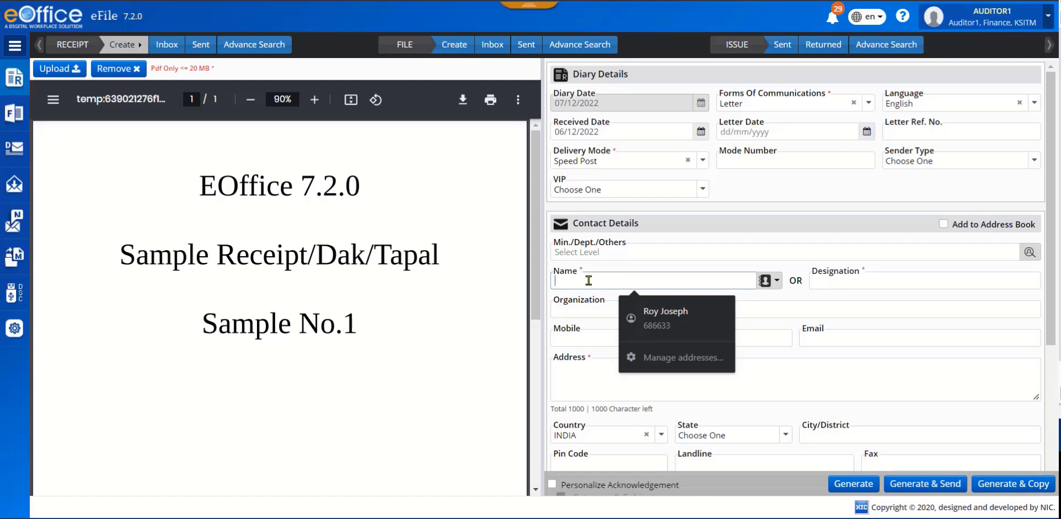
{"action": "type", "text": "thomas"}
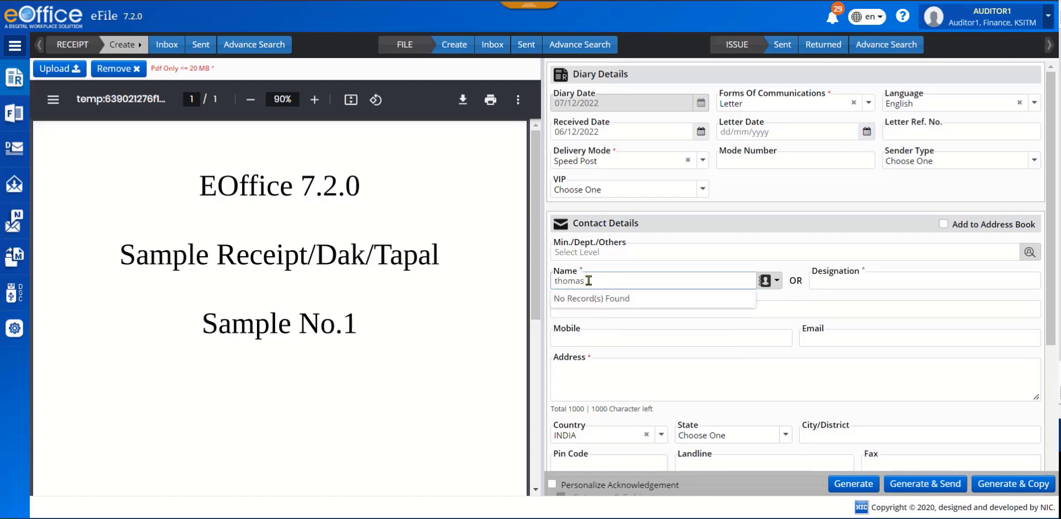
{"action": "key", "text": "BackSpace"}
{"action": "key", "text": "BackSpace"}
{"action": "key", "text": "BackSpace"}
{"action": "key", "text": "BackSpace"}
{"action": "key", "text": "BackSpace"}
{"action": "key", "text": "BackSpace"}
Enter DPO as the contact's designation and "sample org" as the organization.
{"action": "left_click", "coordinate": [867, 281]}
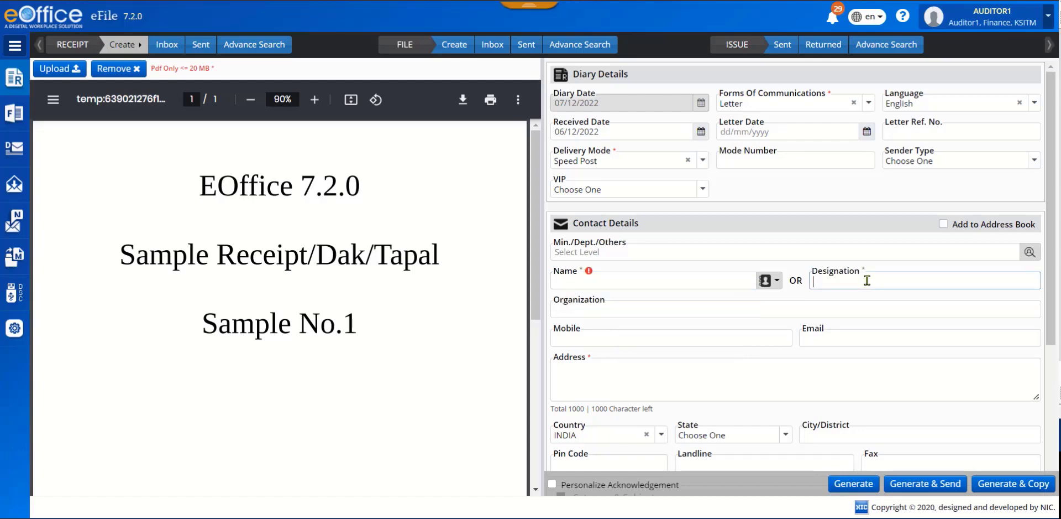
{"action": "type", "text": "DPO"}
{"action": "left_click", "coordinate": [646, 308]}
{"action": "type", "text": "sample org"}
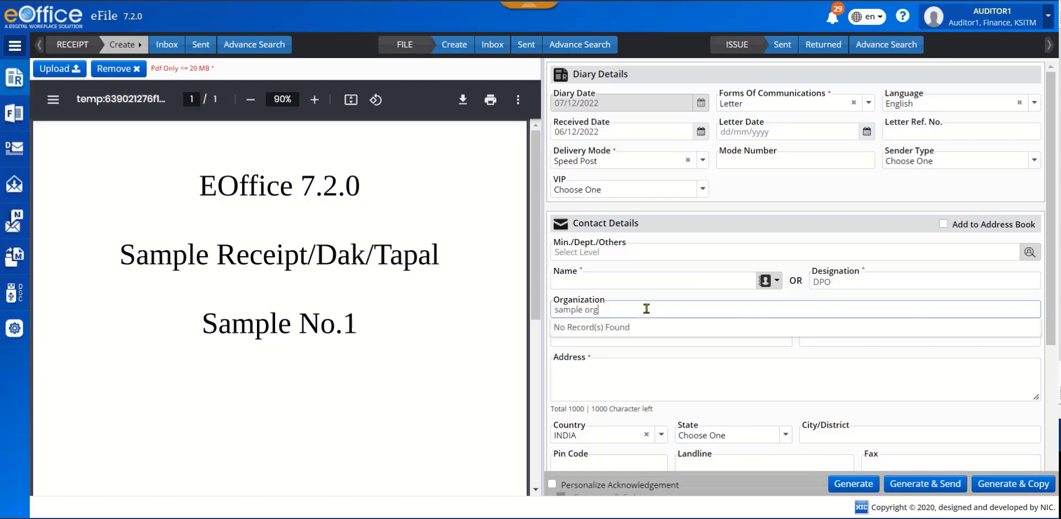
{"action": "key", "text": "Tab"}
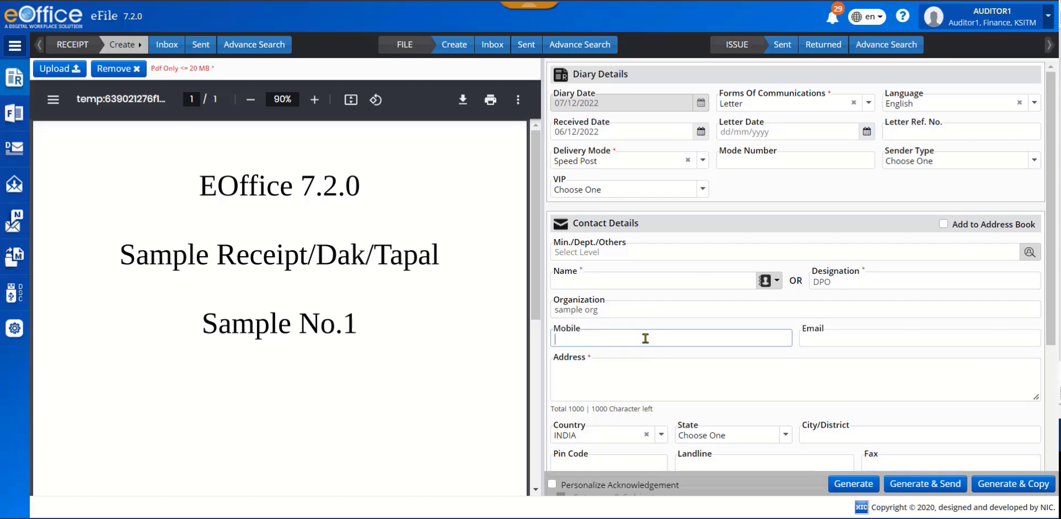
Enter "address line 1" as the contact's address.
{"action": "left_click", "coordinate": [589, 374]}
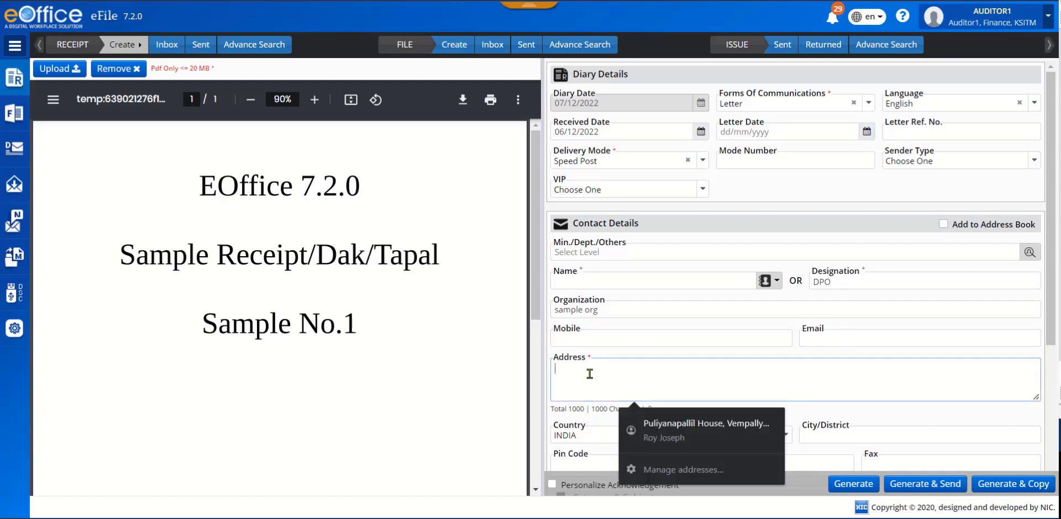
{"action": "type", "text": "address"}
{"action": "type", "text": "line 1"}
{"action": "key", "text": "Tab"}
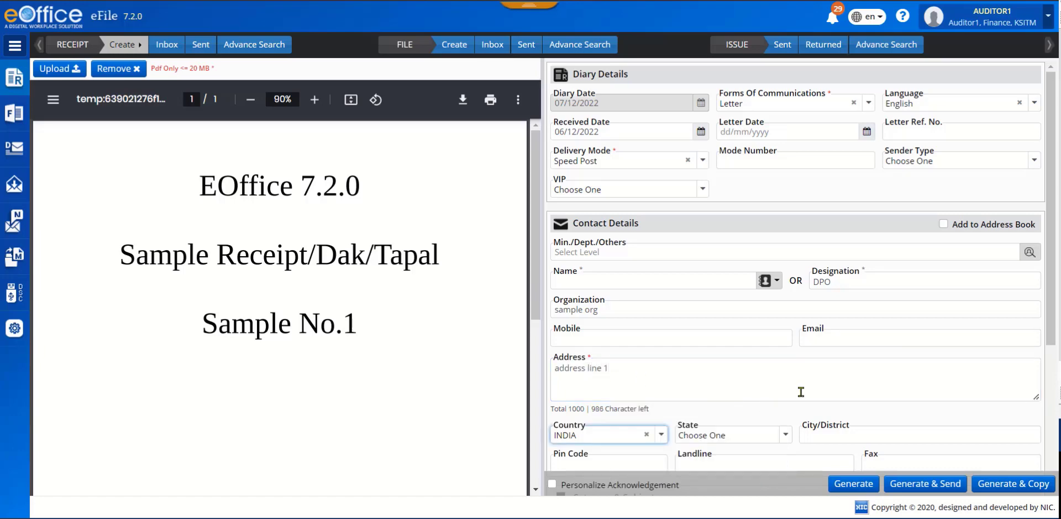
Set the receipt's main category to All advances and check the choices offered for Sub Category.
{"action": "scroll", "coordinate": [900, 396], "scroll_direction": "down", "scroll_amount": 3}
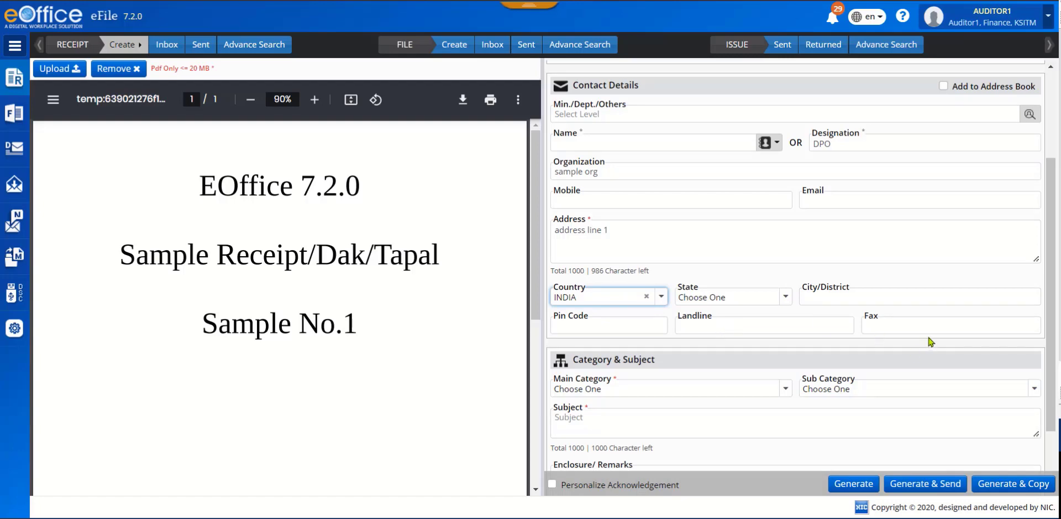
{"action": "scroll", "coordinate": [918, 318], "scroll_direction": "down", "scroll_amount": 2}
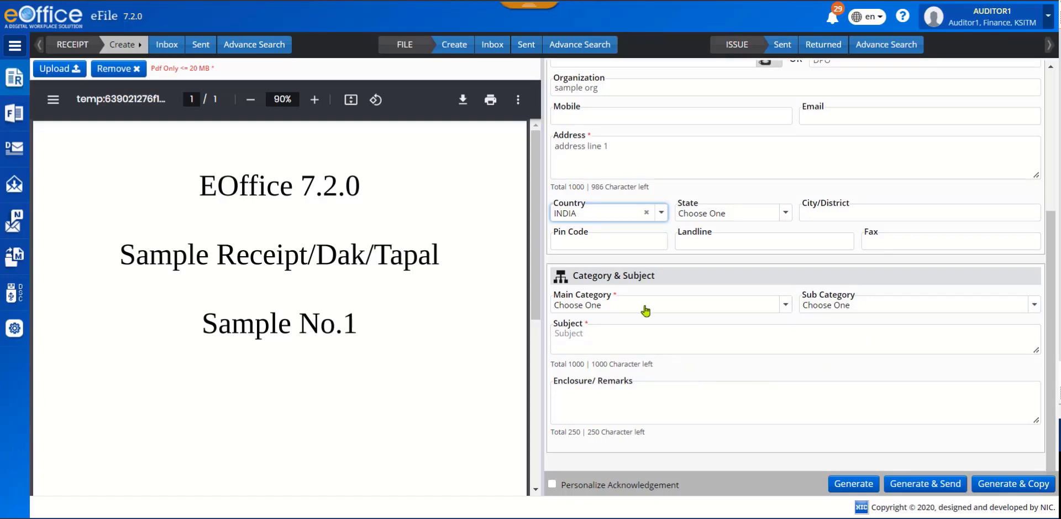
{"action": "left_click", "coordinate": [785, 307]}
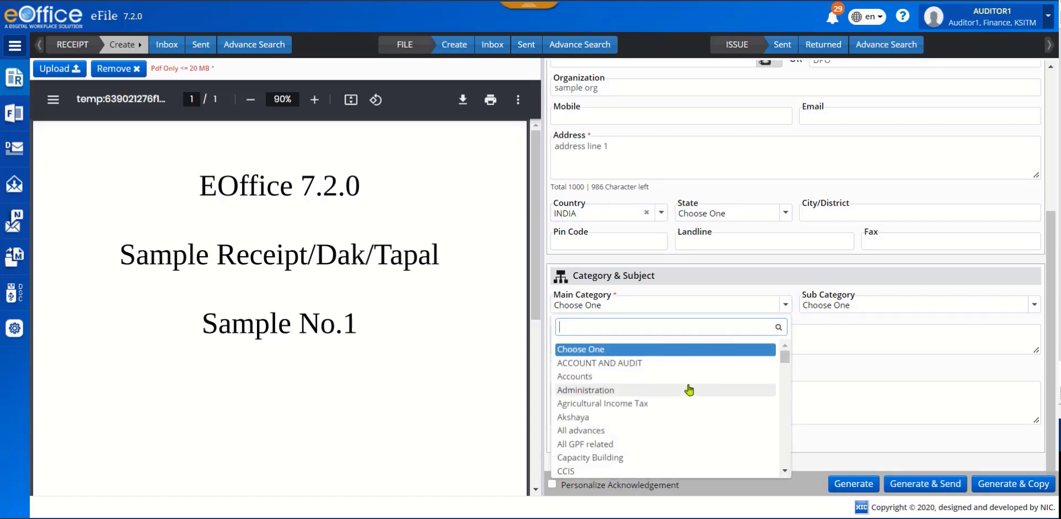
{"action": "left_click", "coordinate": [685, 382]}
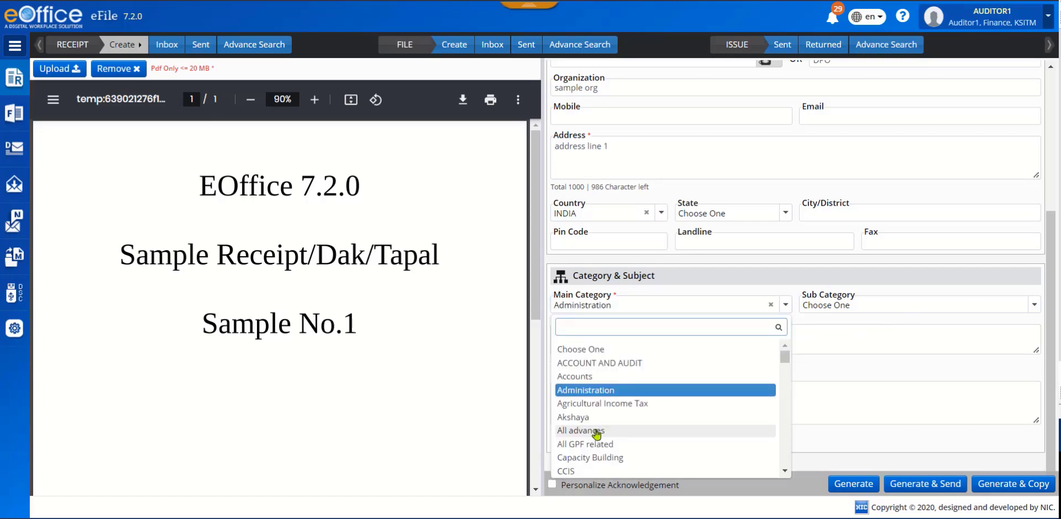
{"action": "left_click", "coordinate": [596, 431]}
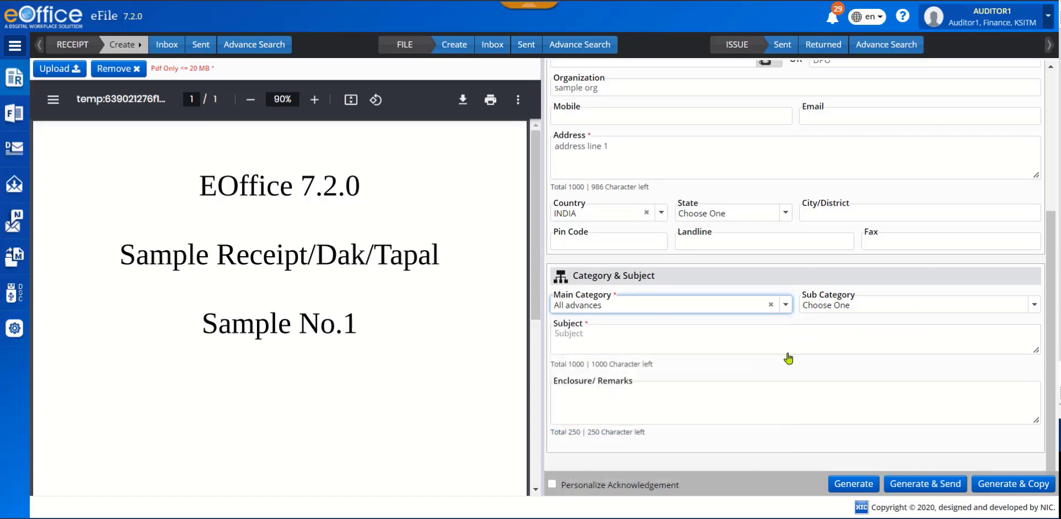
{"action": "left_click", "coordinate": [1033, 306]}
{"action": "left_click", "coordinate": [1033, 306]}
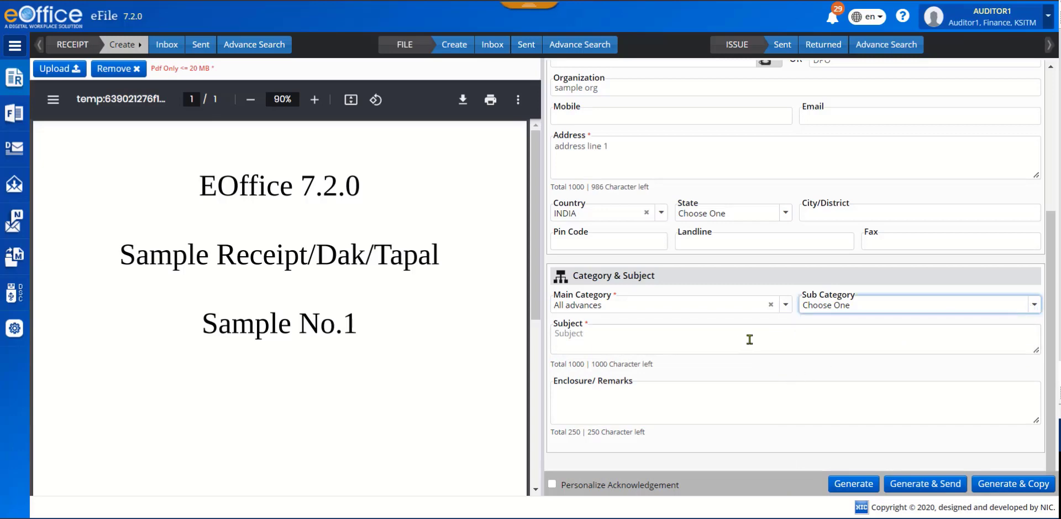
Enter "sample subject" as the receipt's subject and generate the receipt.
{"action": "left_click", "coordinate": [607, 338]}
{"action": "type", "text": "sample subject"}
{"action": "left_click", "coordinate": [641, 390]}
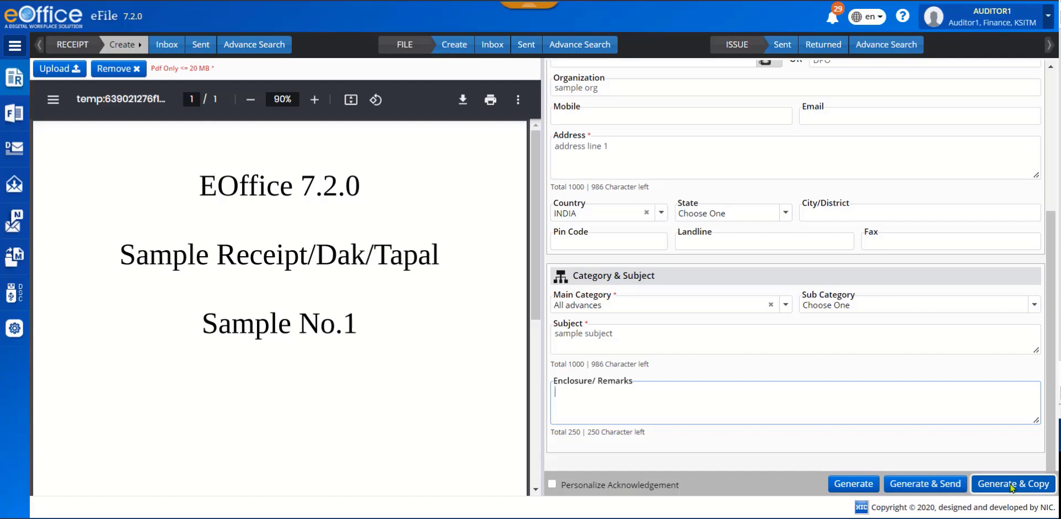
{"action": "left_click", "coordinate": [854, 484]}
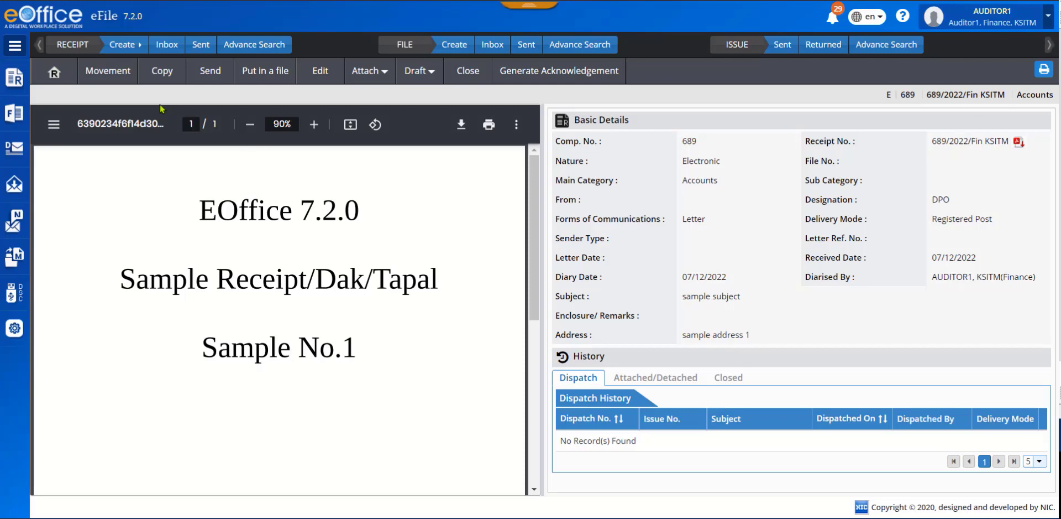
Start a new electronic receipt and upload SampleTapal2.pdf to it.
{"action": "left_click", "coordinate": [139, 49]}
{"action": "left_click", "coordinate": [218, 46]}
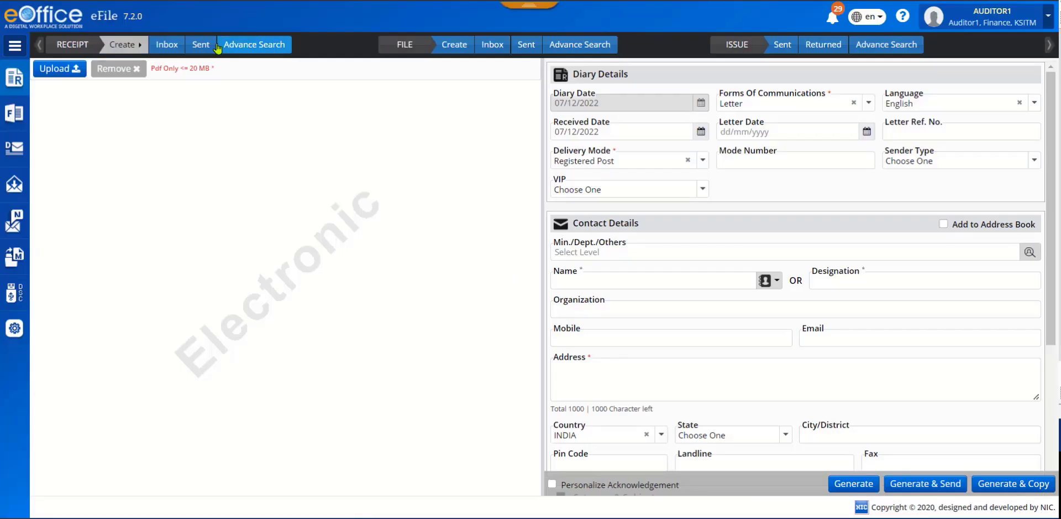
{"action": "left_click", "coordinate": [54, 71]}
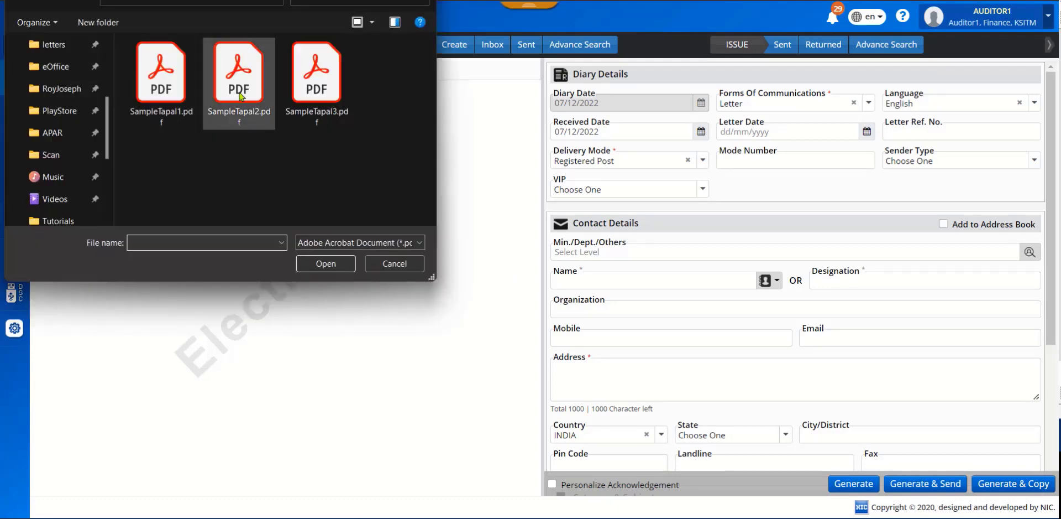
{"action": "left_click", "coordinate": [237, 86]}
{"action": "left_click", "coordinate": [306, 258]}
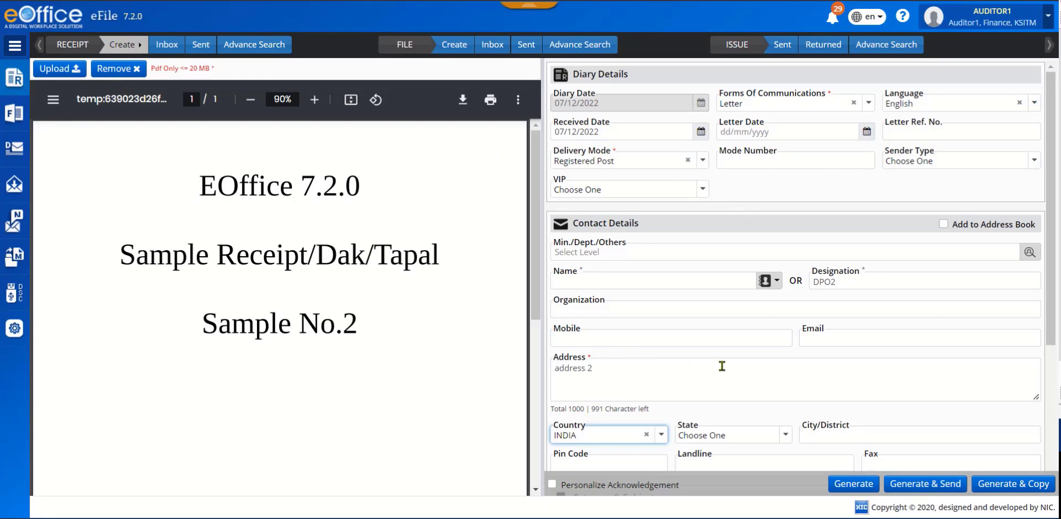
Enter DPO2 as the designation and "address 2" as the address, and set the main category to Accounts.
{"action": "scroll", "coordinate": [723, 366], "scroll_direction": "down", "scroll_amount": 2}
{"action": "scroll", "coordinate": [724, 371], "scroll_direction": "down", "scroll_amount": 1}
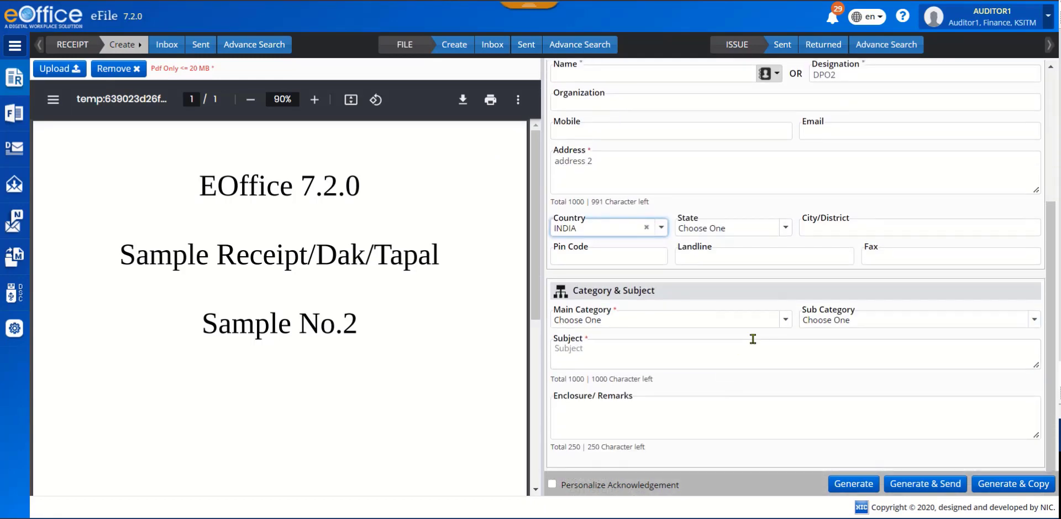
{"action": "left_click", "coordinate": [782, 321]}
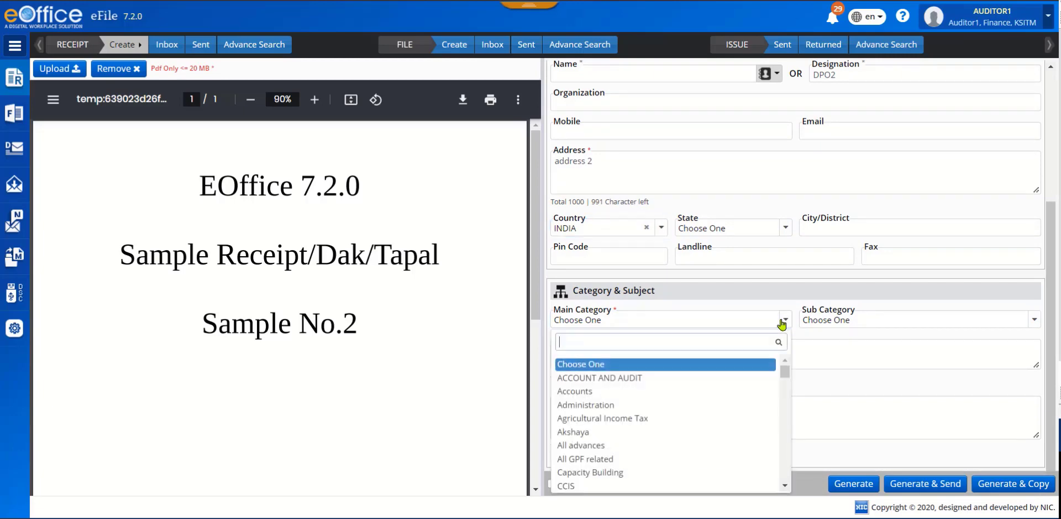
{"action": "left_click", "coordinate": [626, 392]}
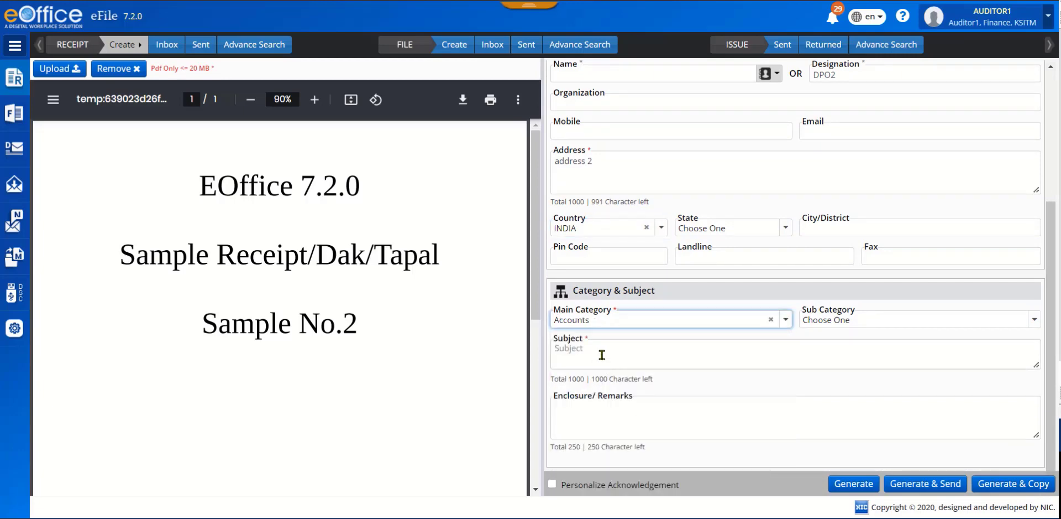
Enter "sampel subject 2" as the subject and generate the receipt for immediate sending.
{"action": "left_click", "coordinate": [602, 348]}
{"action": "type", "text": "sampel subject 2"}
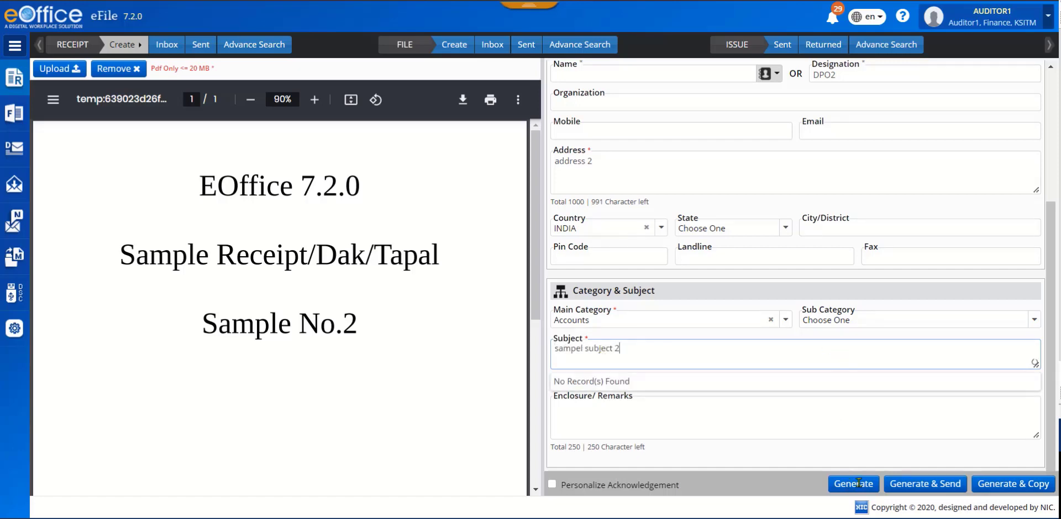
{"action": "scroll", "coordinate": [883, 484], "scroll_direction": "down", "scroll_amount": 1}
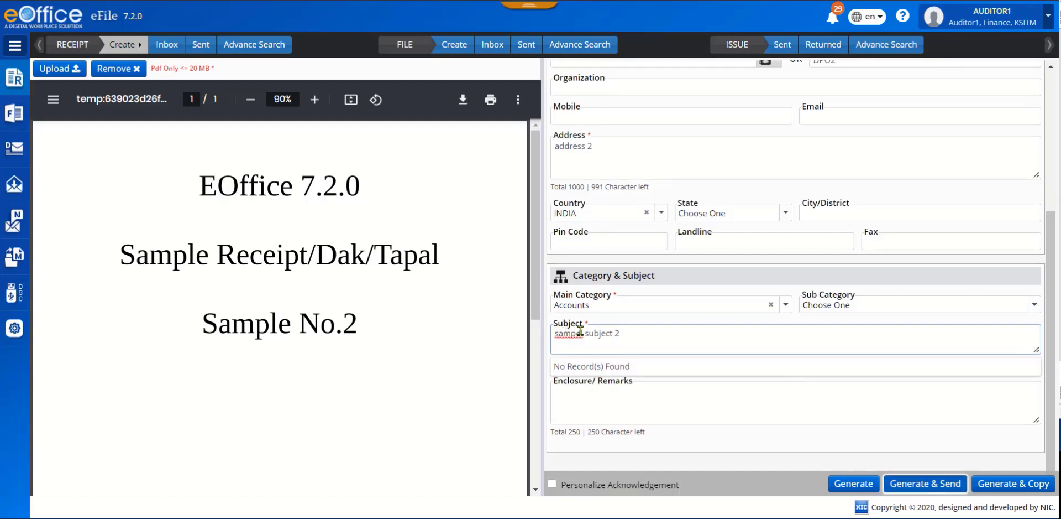
{"action": "left_click", "coordinate": [929, 485]}
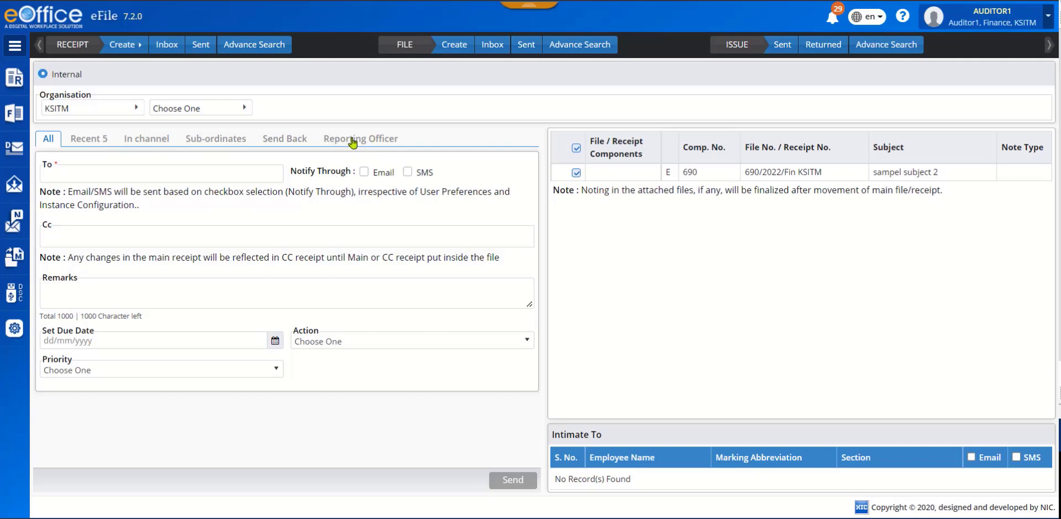
Address the receipt to AUDITOR, FIN, KSITM from the recent recipients and copy it to the Director KSITM.
{"action": "left_click", "coordinate": [352, 142]}
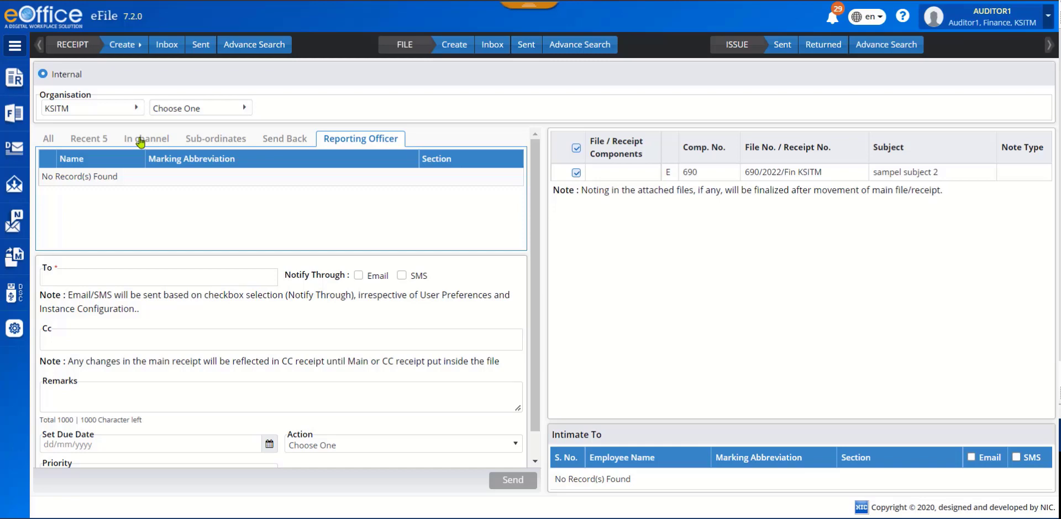
{"action": "left_click", "coordinate": [97, 143]}
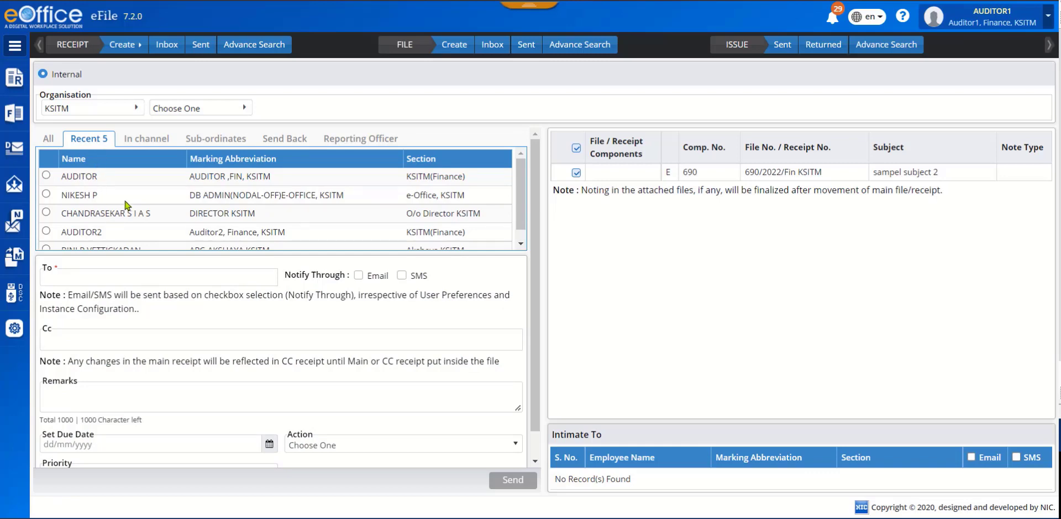
{"action": "left_click", "coordinate": [49, 194]}
{"action": "left_click", "coordinate": [46, 175]}
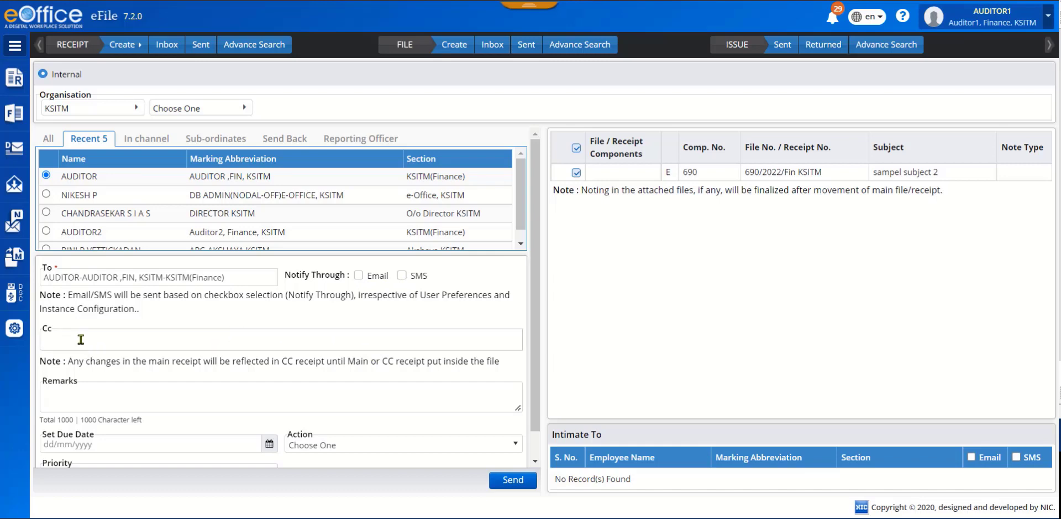
{"action": "left_click", "coordinate": [81, 339]}
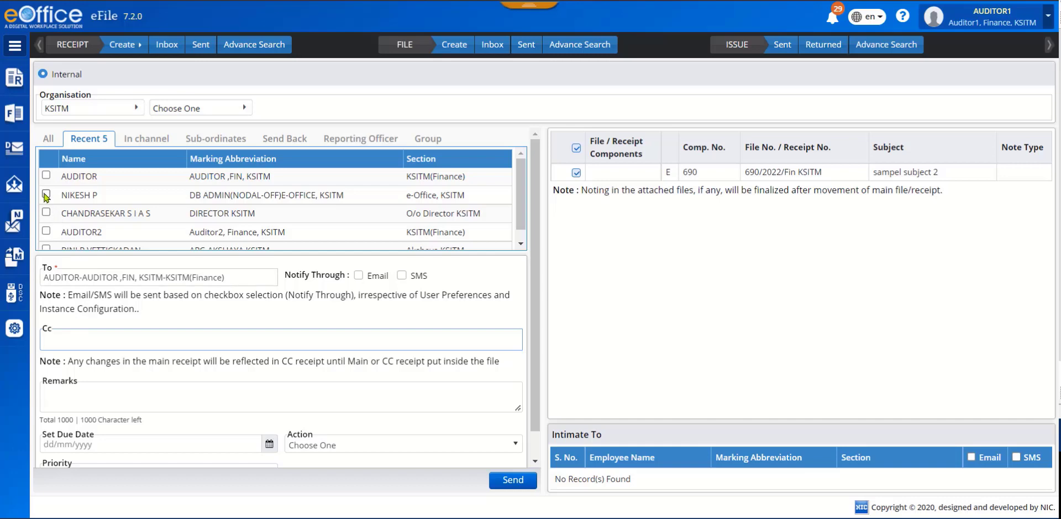
{"action": "left_click", "coordinate": [47, 212]}
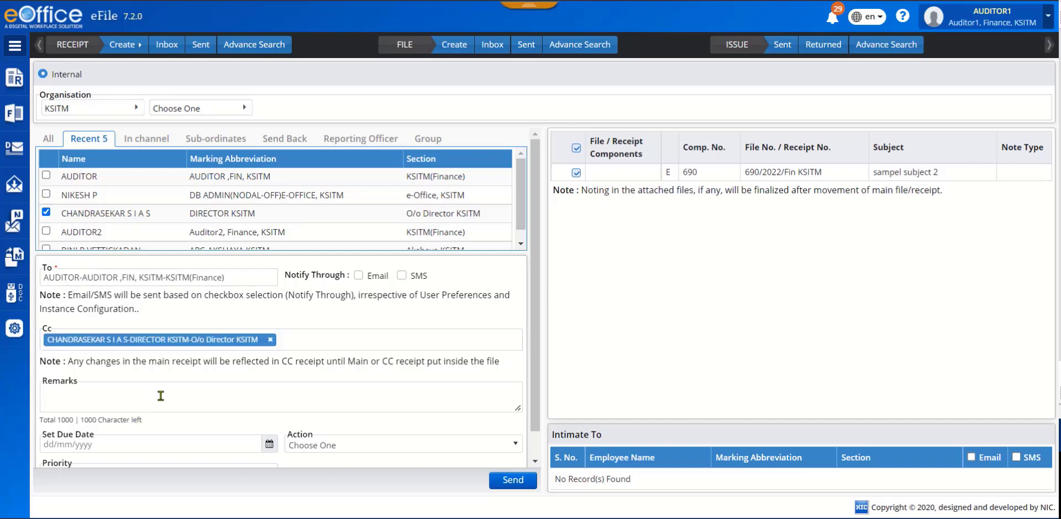
Review the choices offered for Action and Priority without setting either, and send the receipt to the selected recipients.
{"action": "left_click", "coordinate": [160, 396]}
{"action": "scroll", "coordinate": [160, 395], "scroll_direction": "down", "scroll_amount": 1}
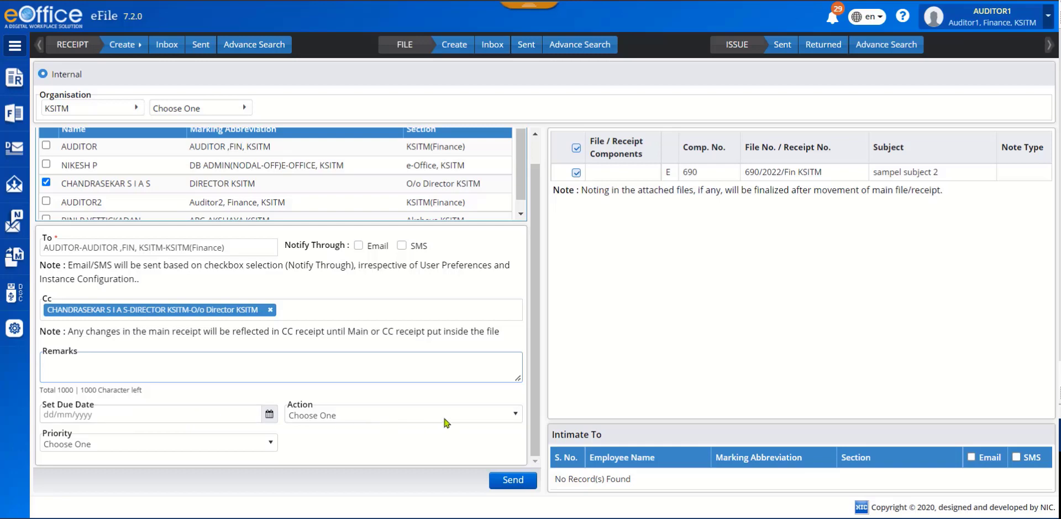
{"action": "left_click", "coordinate": [519, 417]}
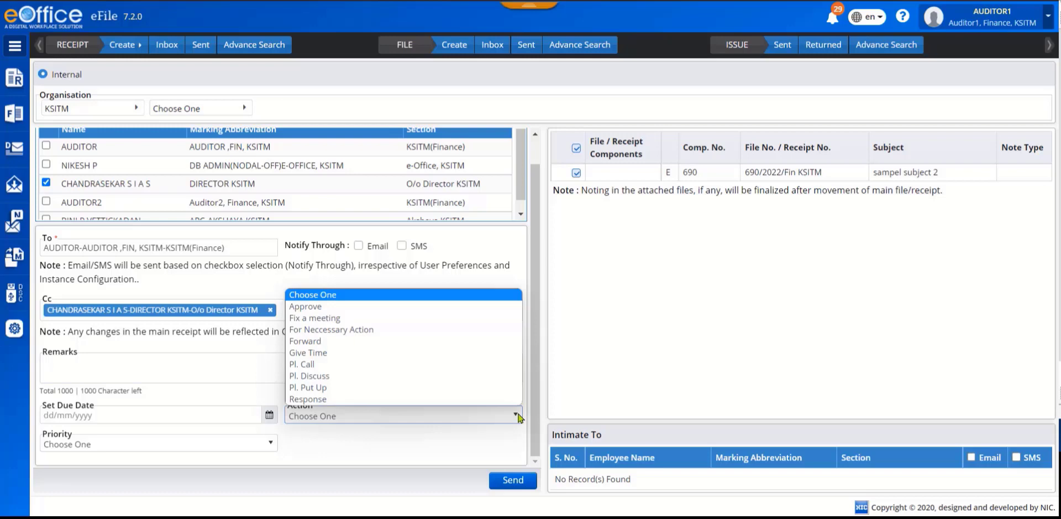
{"action": "left_click", "coordinate": [517, 416]}
{"action": "left_click", "coordinate": [517, 415]}
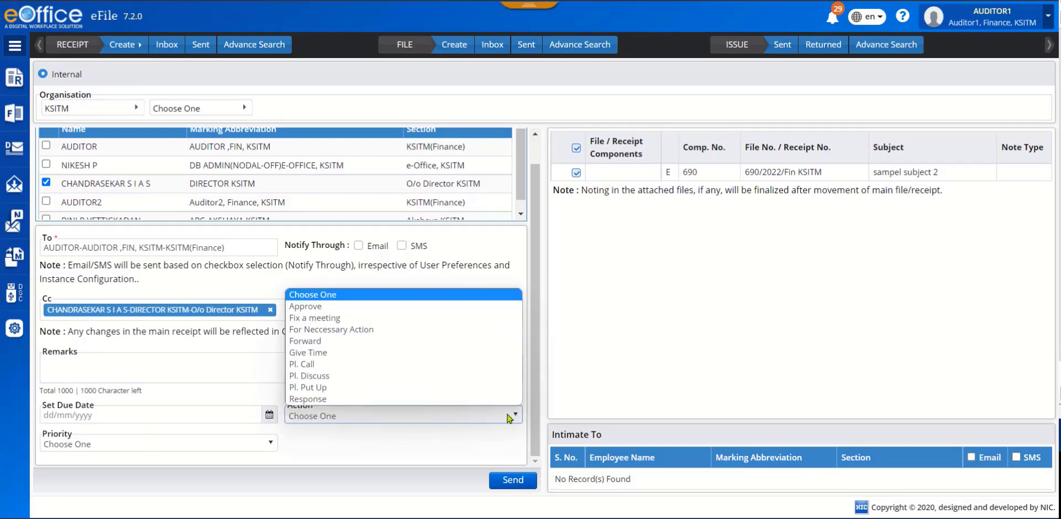
{"action": "left_click", "coordinate": [407, 437]}
{"action": "left_click", "coordinate": [271, 444]}
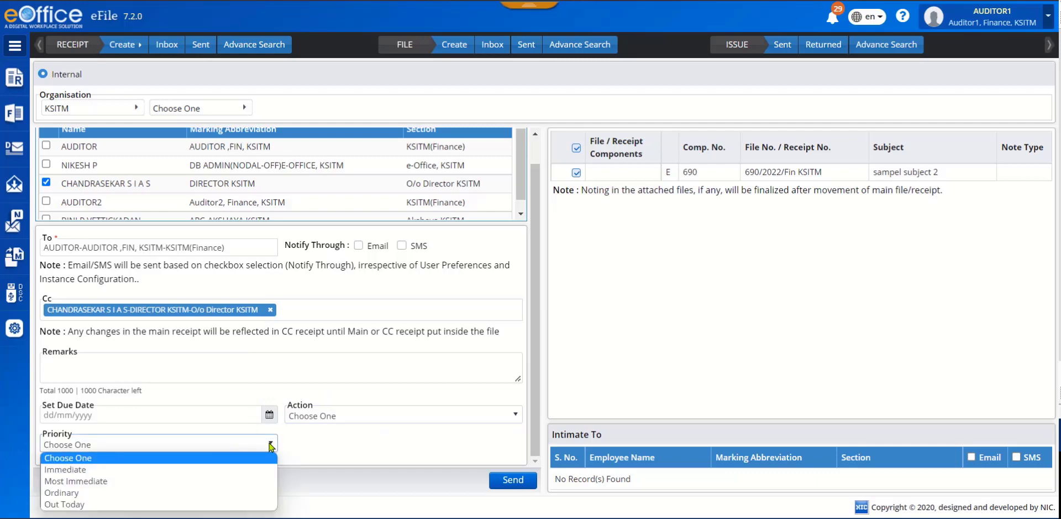
{"action": "left_click", "coordinate": [320, 448]}
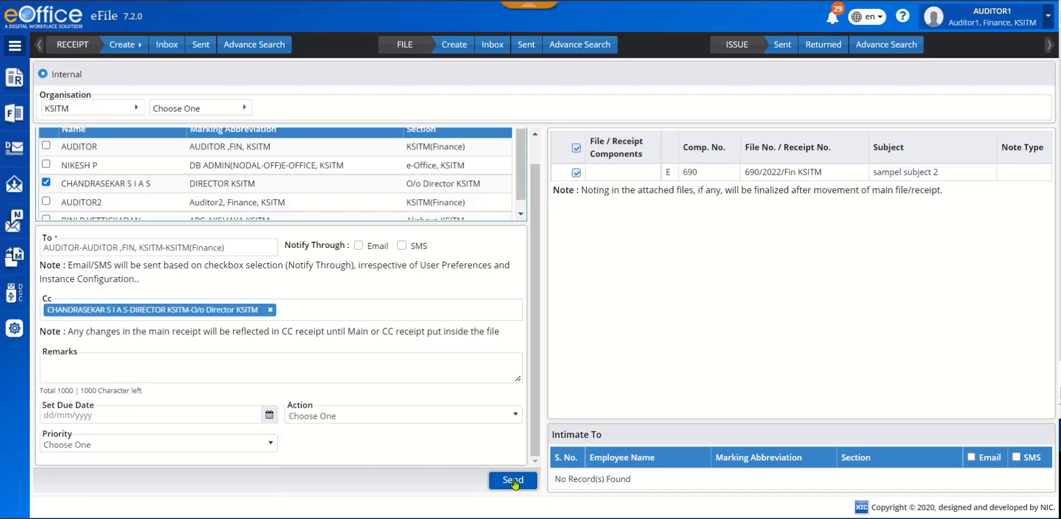
{"action": "left_click", "coordinate": [514, 479]}
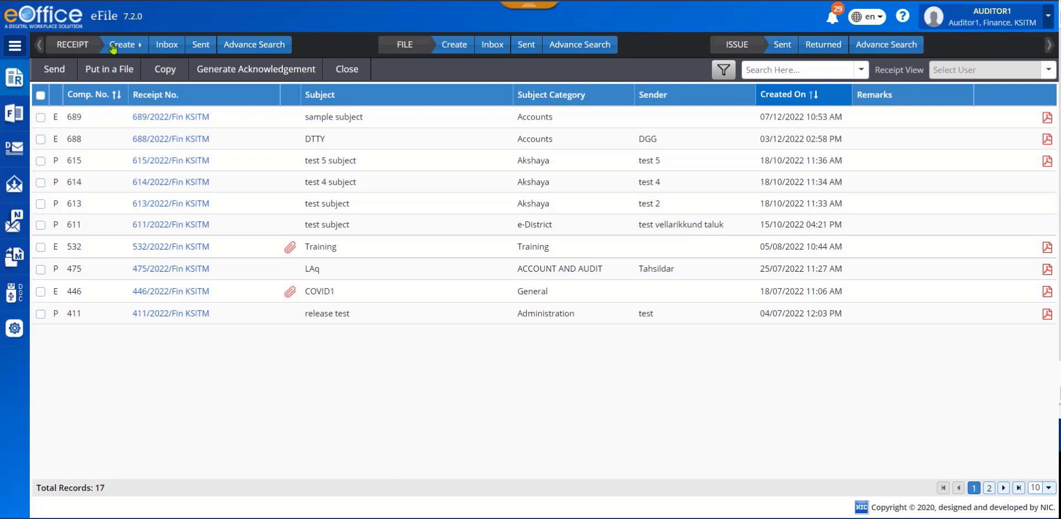
Start another electronic receipt and upload SampleTapal3.pdf to it.
{"action": "left_click", "coordinate": [140, 49]}
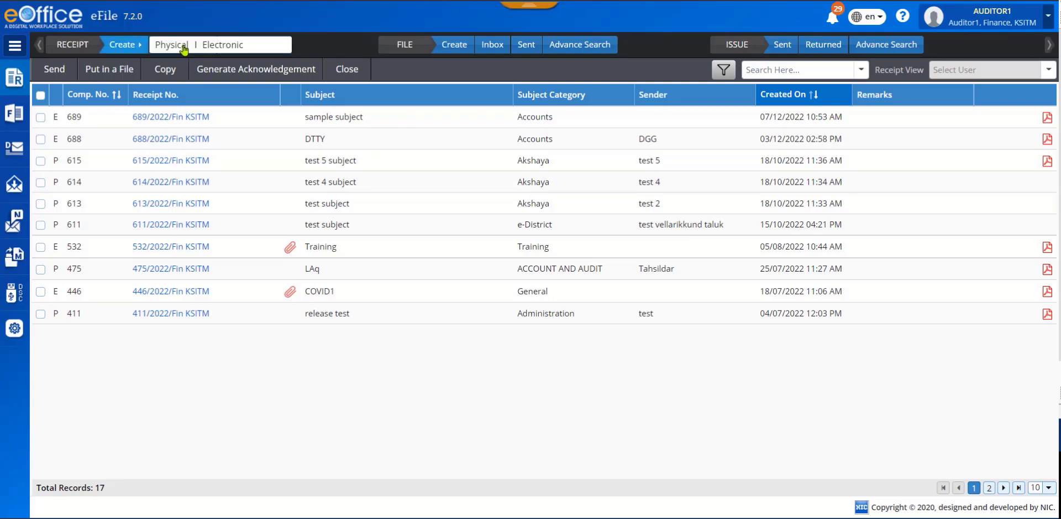
{"action": "left_click", "coordinate": [217, 49]}
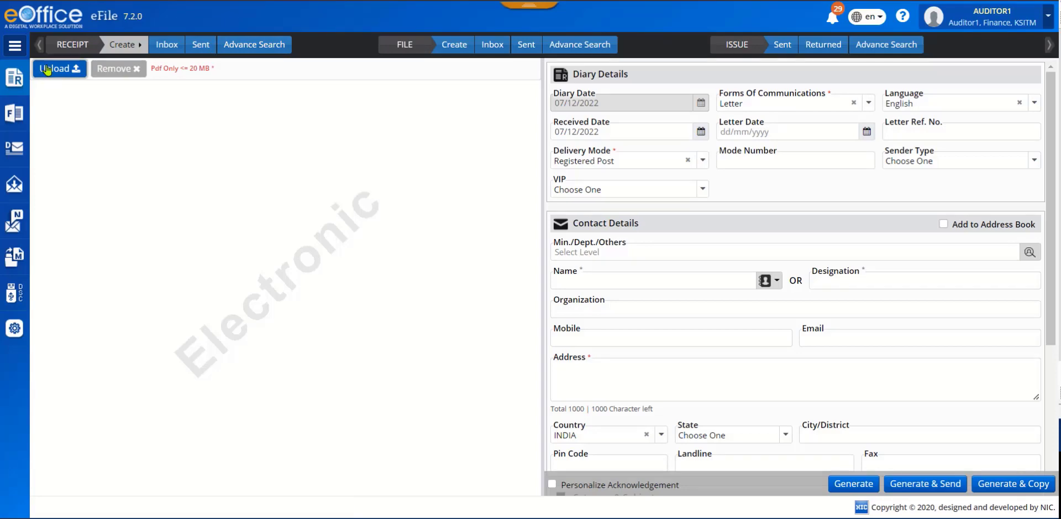
{"action": "left_click", "coordinate": [48, 70]}
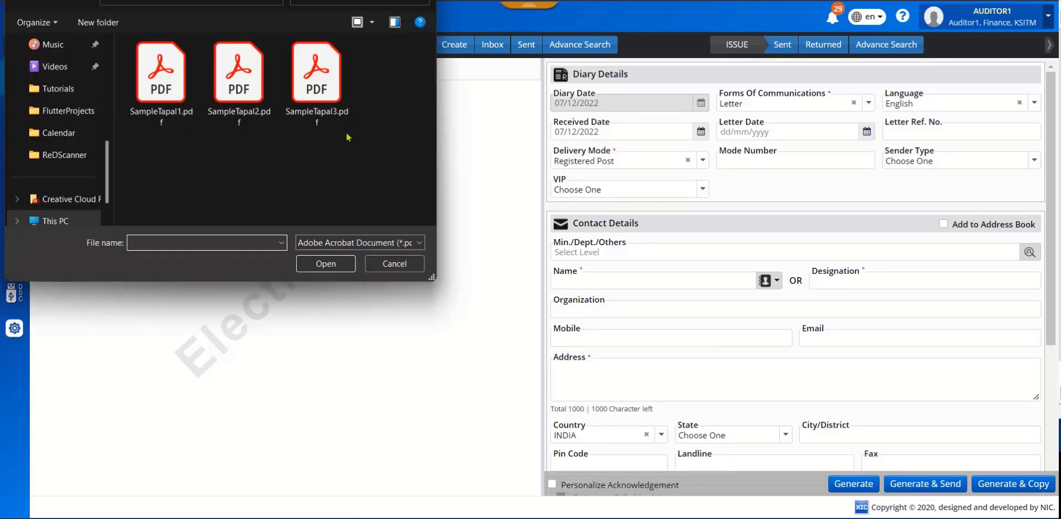
{"action": "left_click", "coordinate": [301, 86]}
{"action": "left_click", "coordinate": [321, 260]}
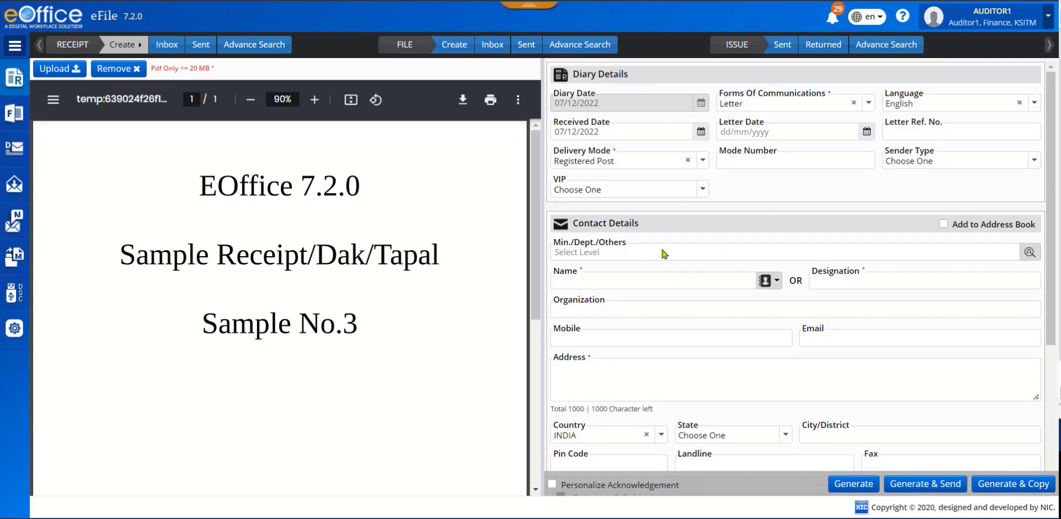
Enter DPO3 as the contact's designation and "address 3" as the address.
{"action": "left_click", "coordinate": [843, 282]}
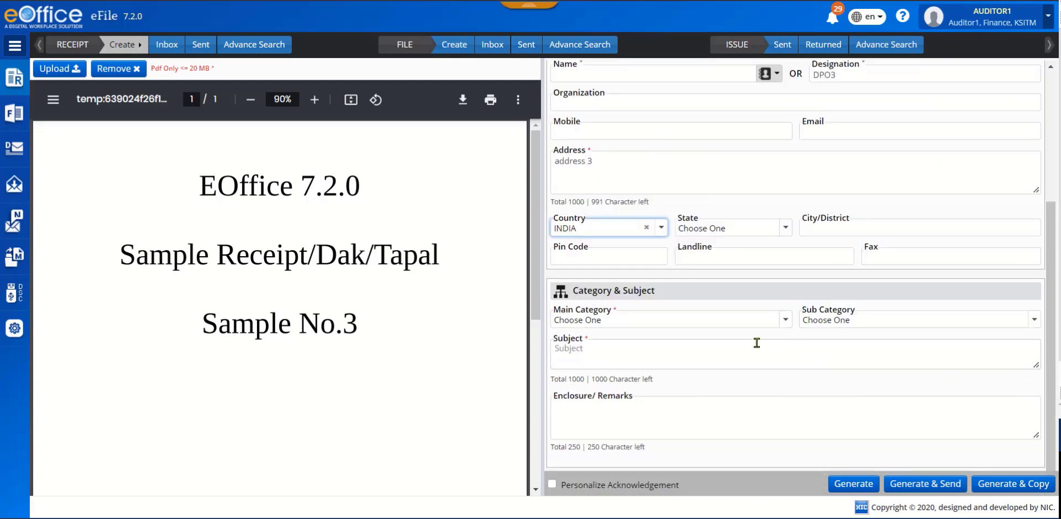
Set the receipt's main category to Accounts and enter "sample subject 3" as the subject.
{"action": "left_click", "coordinate": [774, 323]}
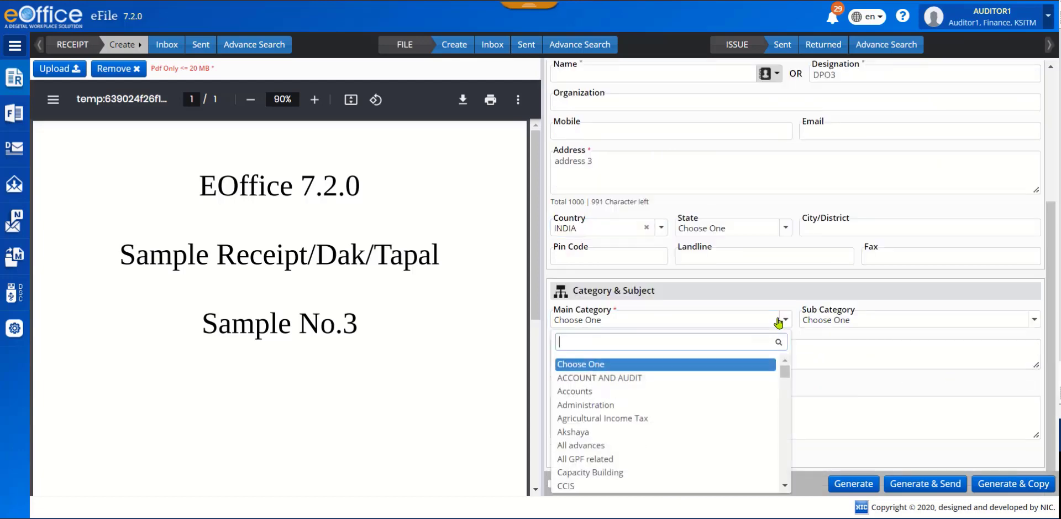
{"action": "left_click", "coordinate": [685, 391]}
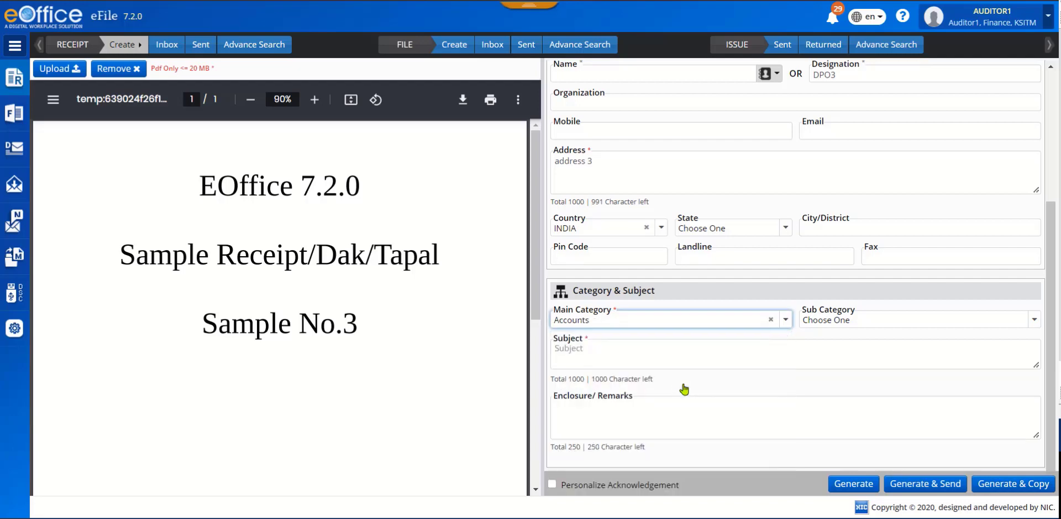
{"action": "left_click", "coordinate": [665, 351]}
{"action": "type", "text": "sample subject 3"}
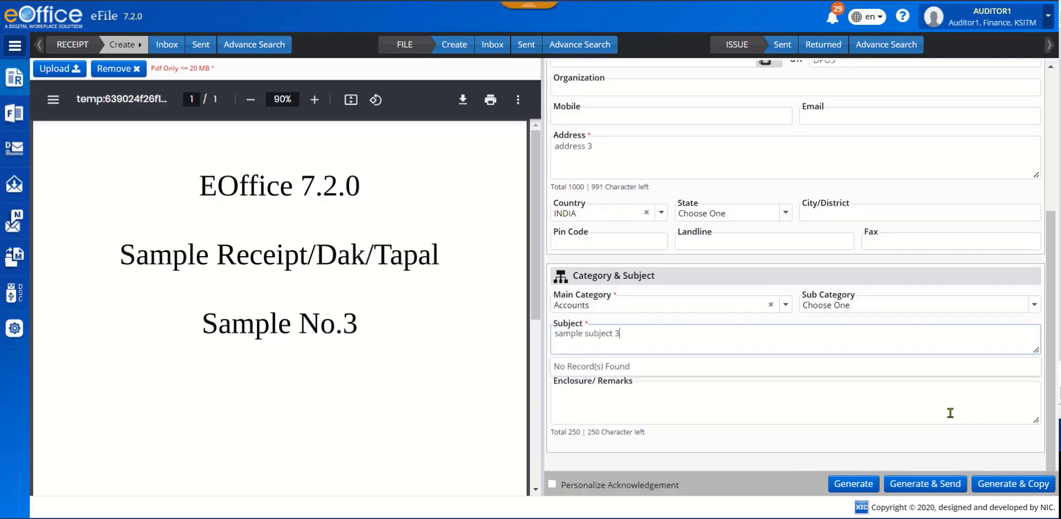
{"action": "left_click", "coordinate": [1015, 484]}
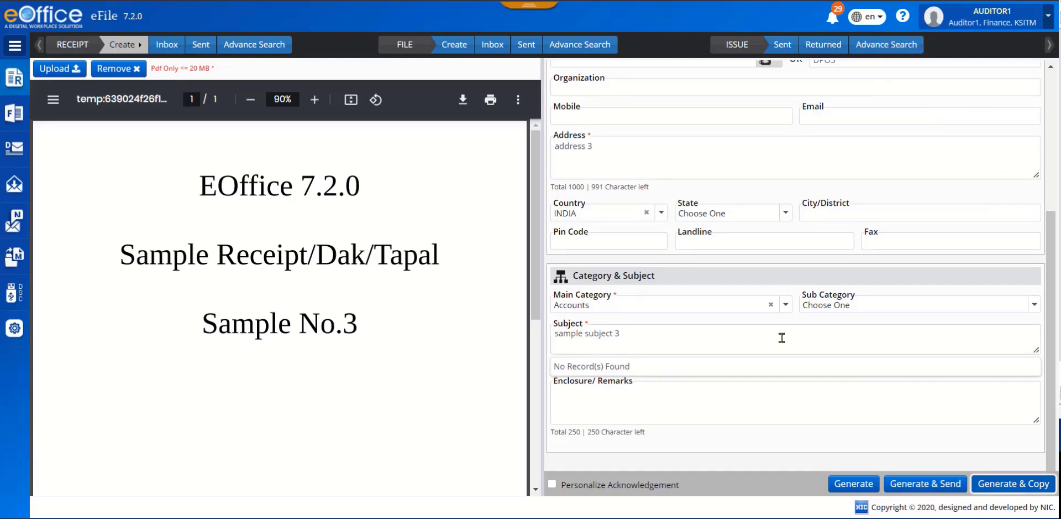
Check the completed receipt form, enable Personalize Acknowledgement, and generate the electronic receipt.
{"action": "scroll", "coordinate": [781, 337], "scroll_direction": "up", "scroll_amount": 4}
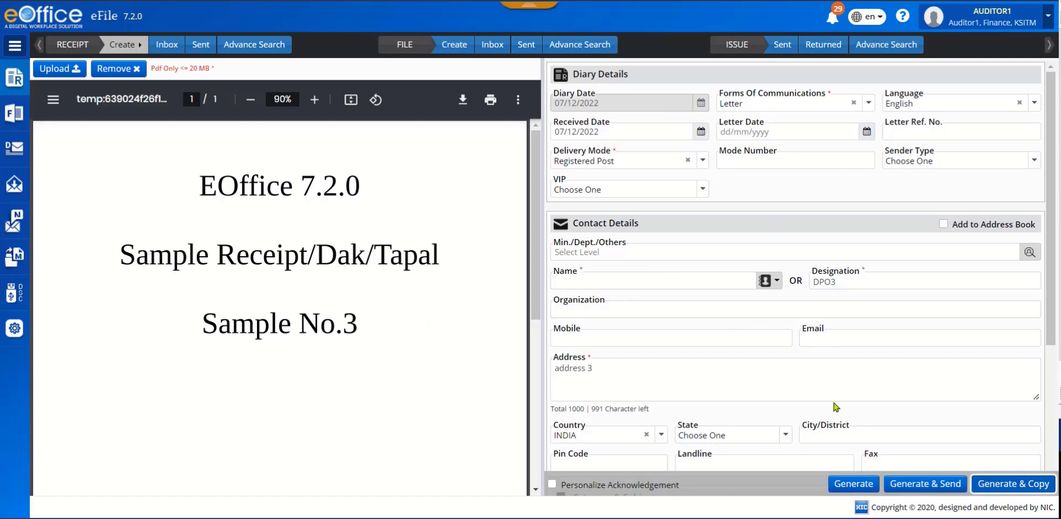
{"action": "scroll", "coordinate": [887, 370], "scroll_direction": "down", "scroll_amount": 3}
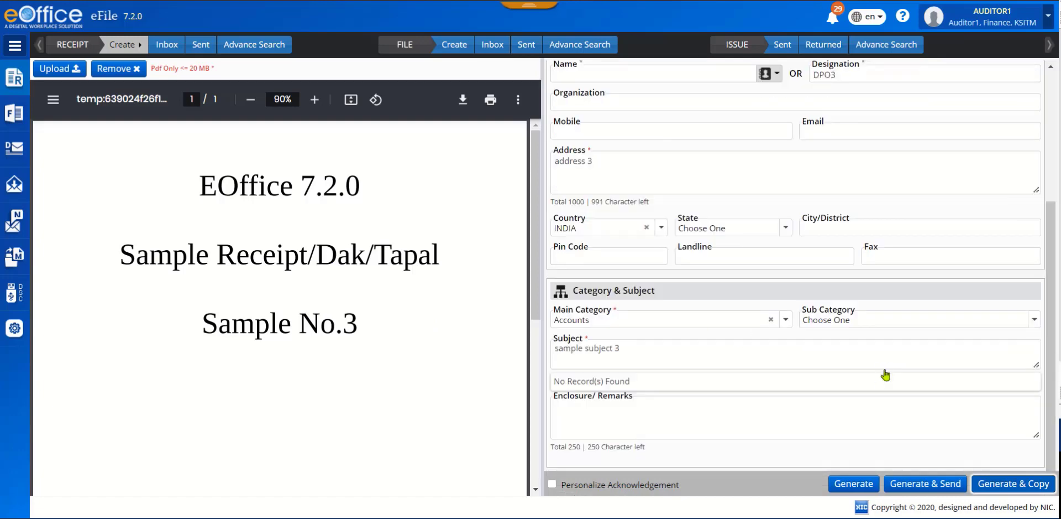
{"action": "scroll", "coordinate": [885, 367], "scroll_direction": "down", "scroll_amount": 1}
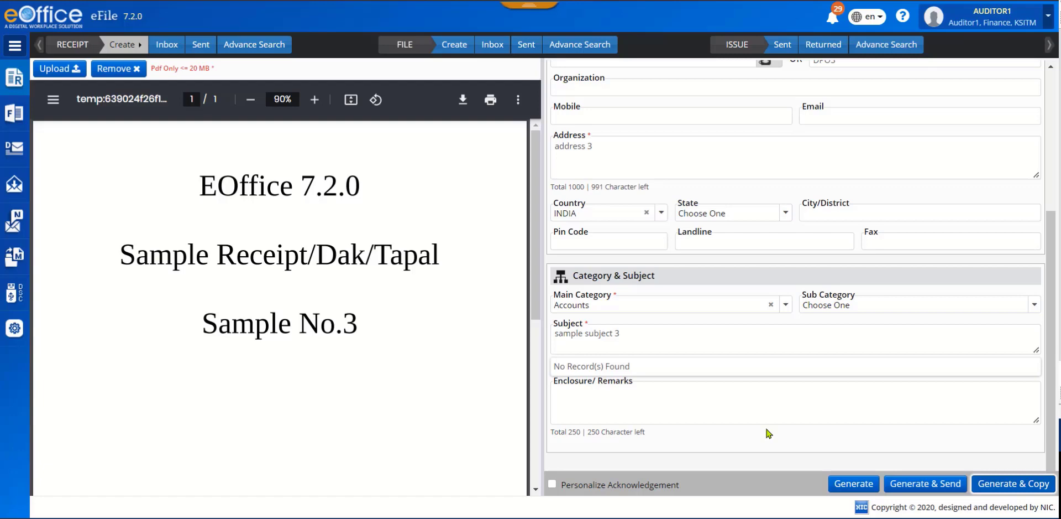
{"action": "scroll", "coordinate": [777, 311], "scroll_direction": "up", "scroll_amount": 4}
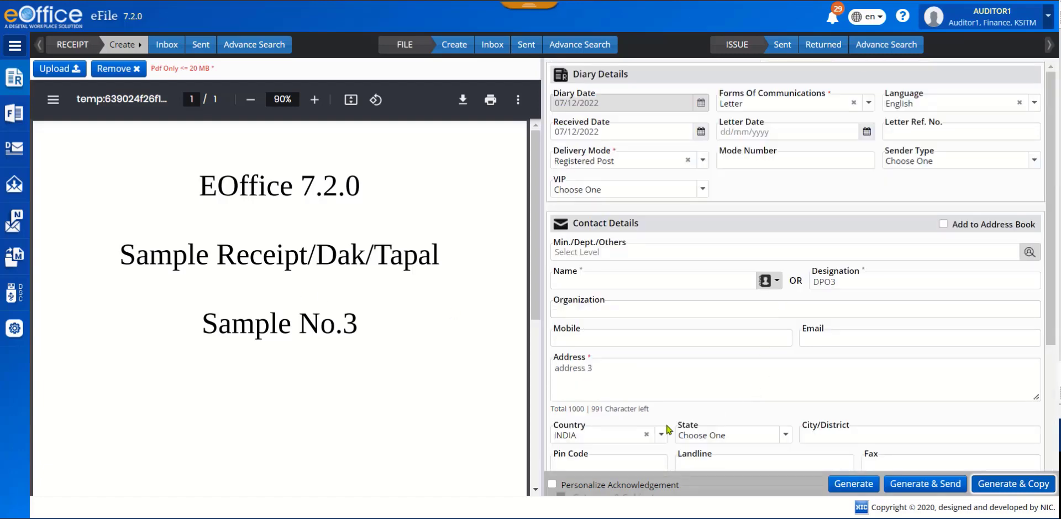
{"action": "scroll", "coordinate": [580, 440], "scroll_direction": "down", "scroll_amount": 4}
{"action": "scroll", "coordinate": [575, 431], "scroll_direction": "down", "scroll_amount": 1}
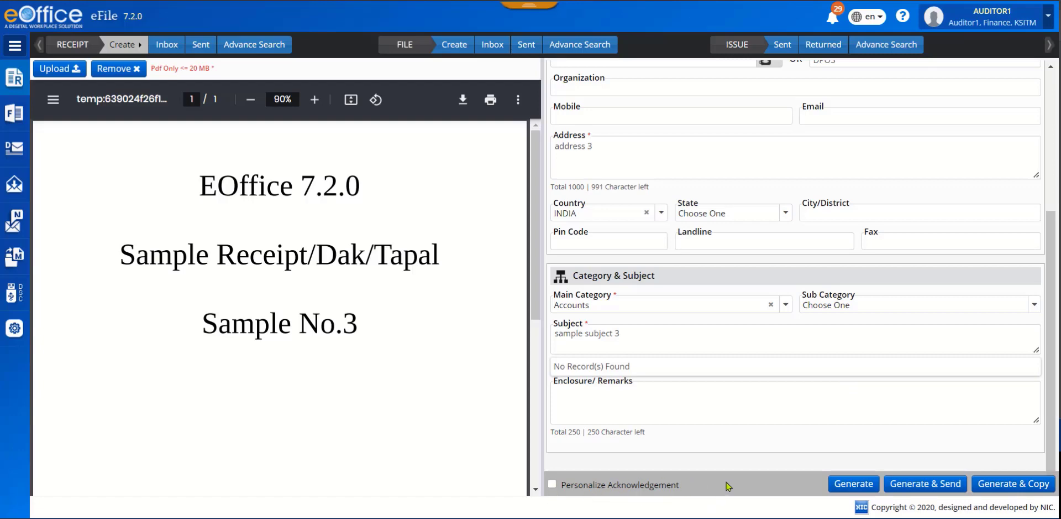
{"action": "left_click", "coordinate": [553, 485]}
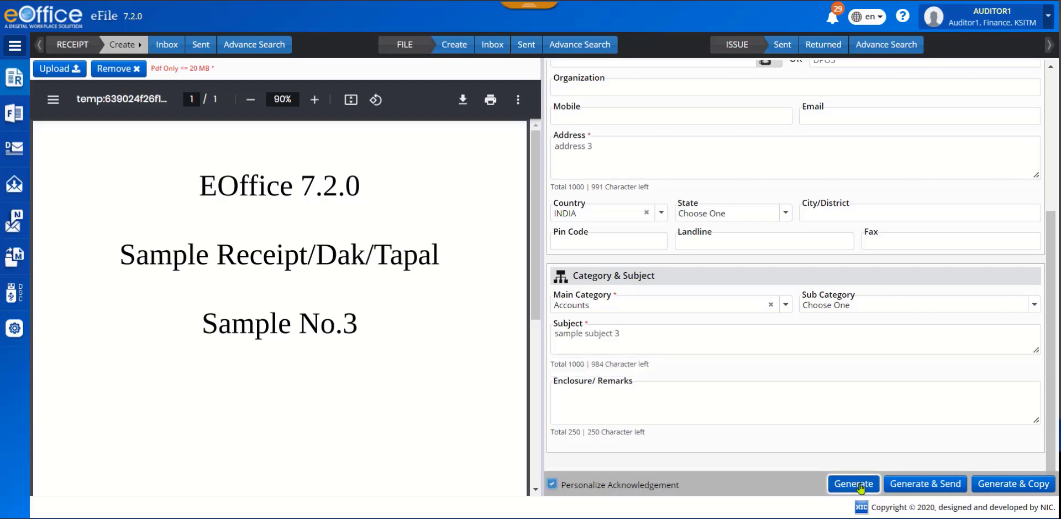
{"action": "left_click", "coordinate": [853, 483]}
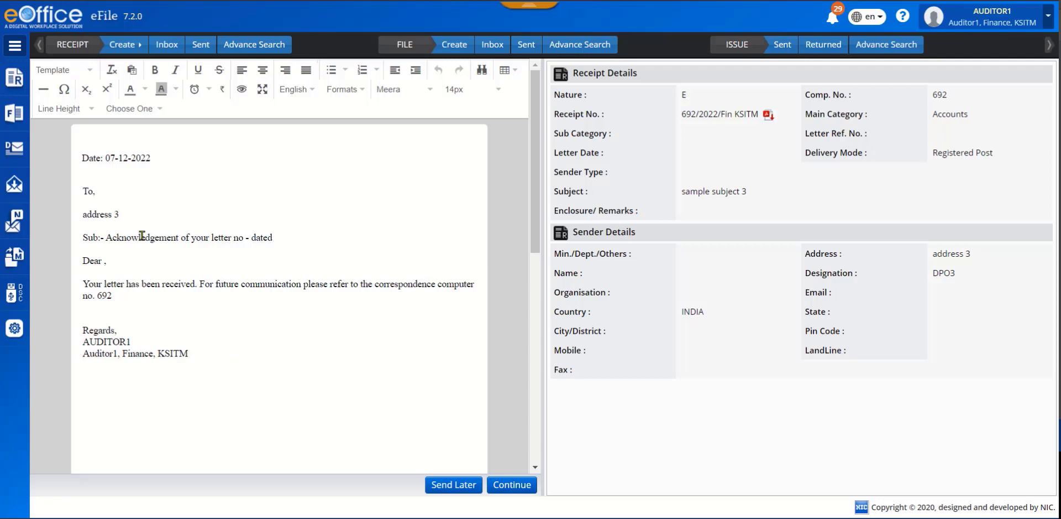
Locate the list of created receipt acknowledgements, and continue with the drafted acknowledgement letter as it stands.
{"action": "left_click", "coordinate": [163, 207]}
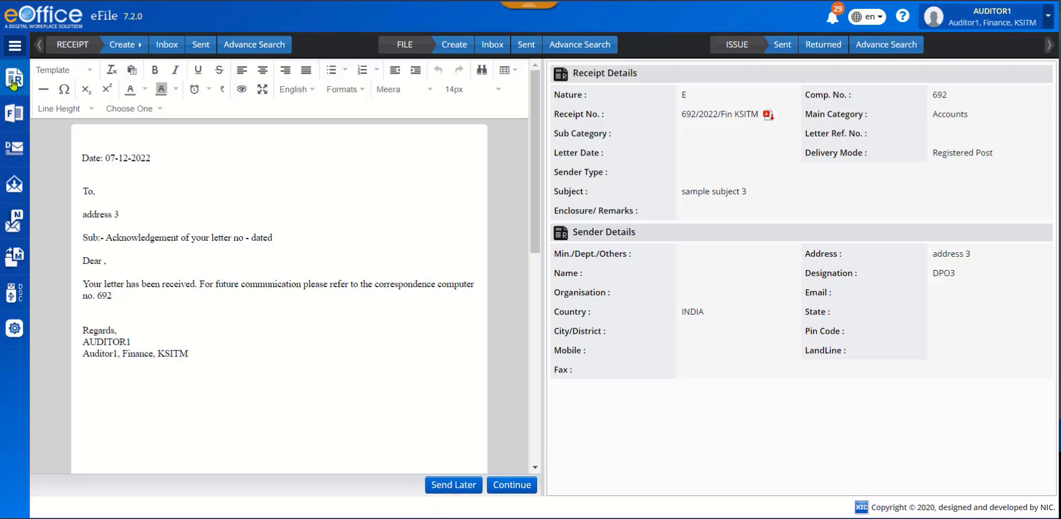
{"action": "mouse_move", "coordinate": [14, 81]}
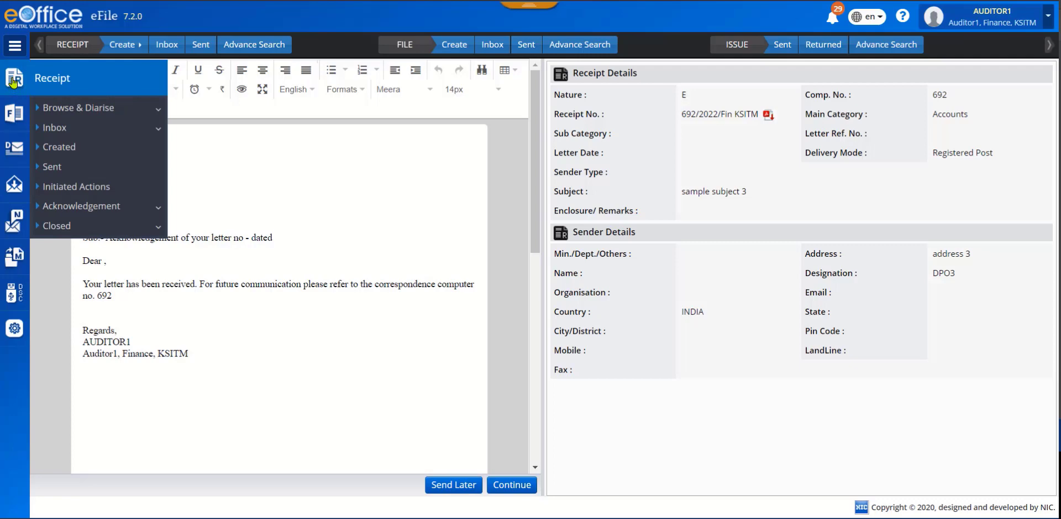
{"action": "left_click", "coordinate": [116, 207]}
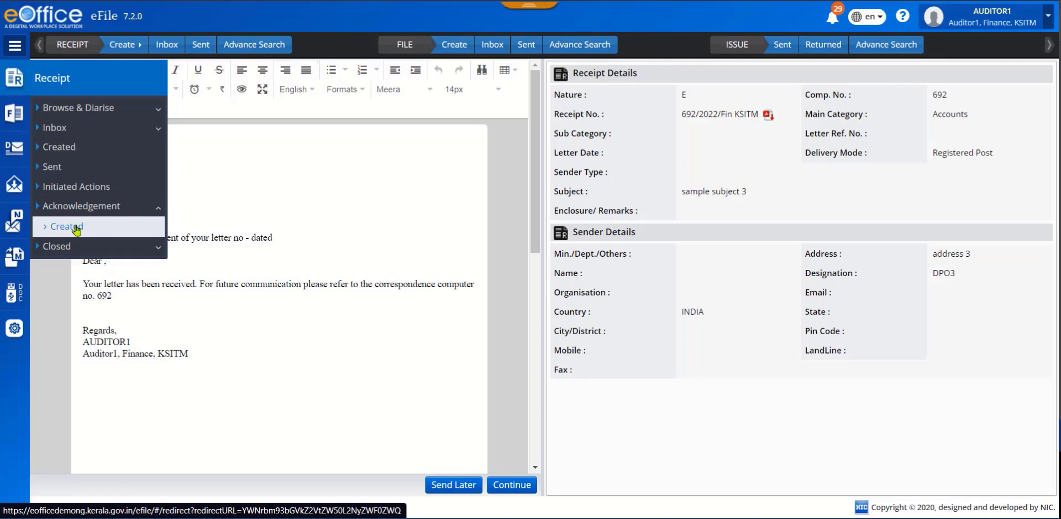
{"action": "left_click", "coordinate": [512, 485]}
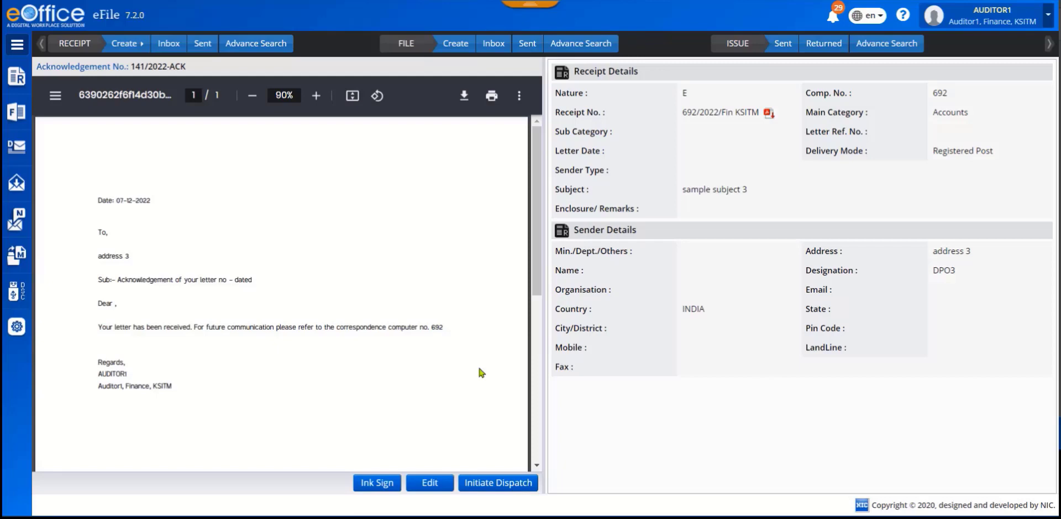
Start a physical receipt, fill in the contact's name, and enter "address line 4" as the address.
{"action": "left_click", "coordinate": [140, 49]}
{"action": "left_click", "coordinate": [174, 50]}
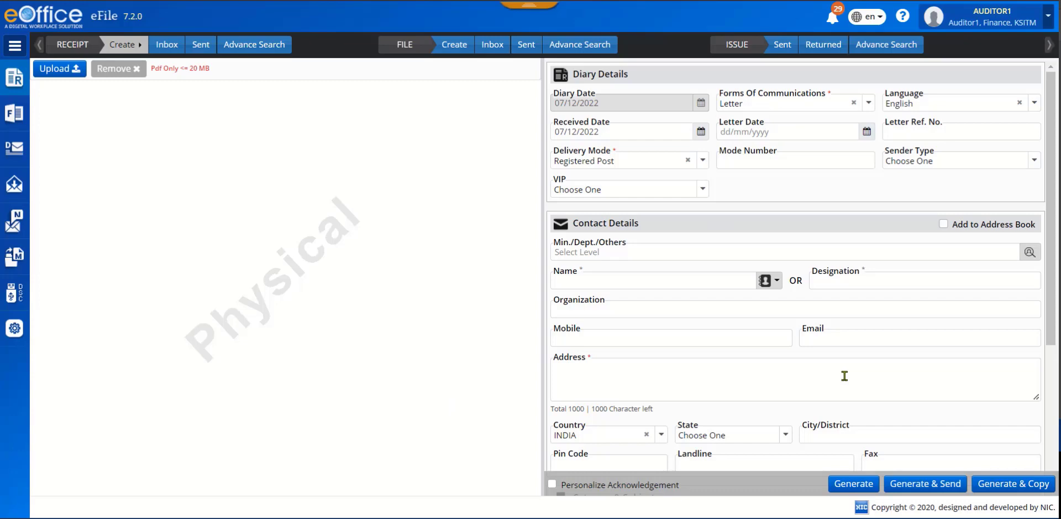
{"action": "left_click", "coordinate": [638, 283]}
{"action": "type", "text": "thomas"}
{"action": "key", "text": "Tab"}
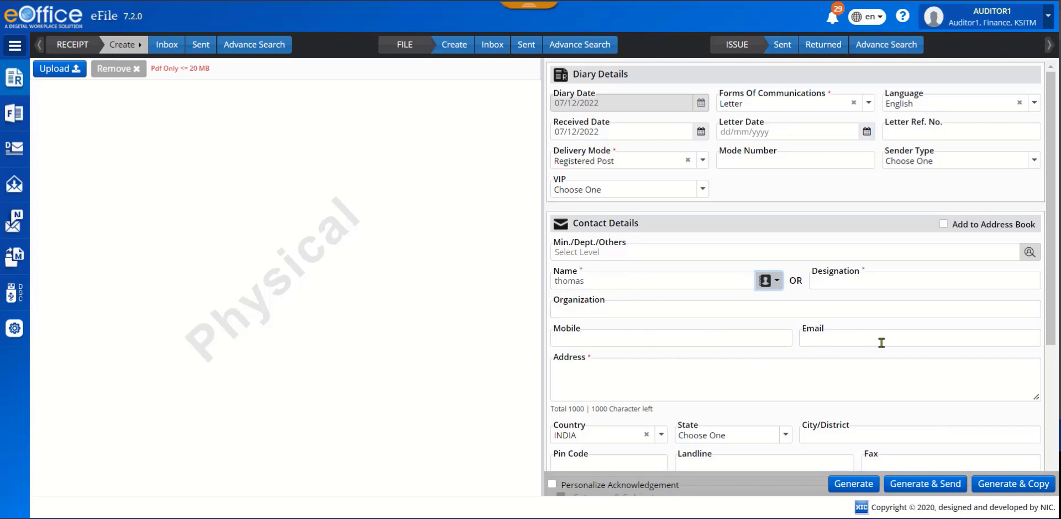
{"action": "left_click", "coordinate": [674, 370]}
{"action": "type", "text": "address line 4"}
{"action": "key", "text": "Tab"}
{"action": "scroll", "coordinate": [844, 377], "scroll_direction": "down", "scroll_amount": 3}
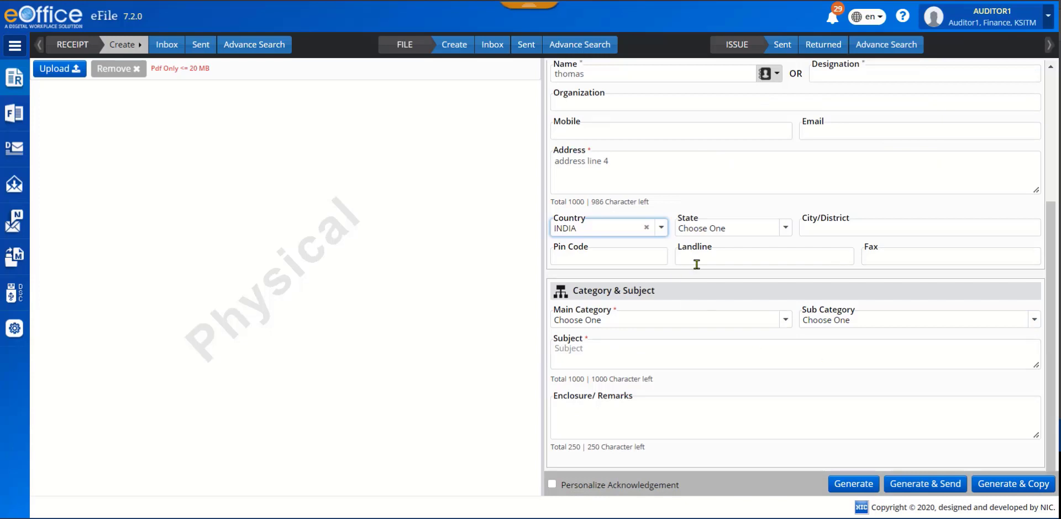
Set the main category to All GPF related, enter "subject 5" as the subject, and generate the physical receipt.
{"action": "left_click", "coordinate": [780, 321]}
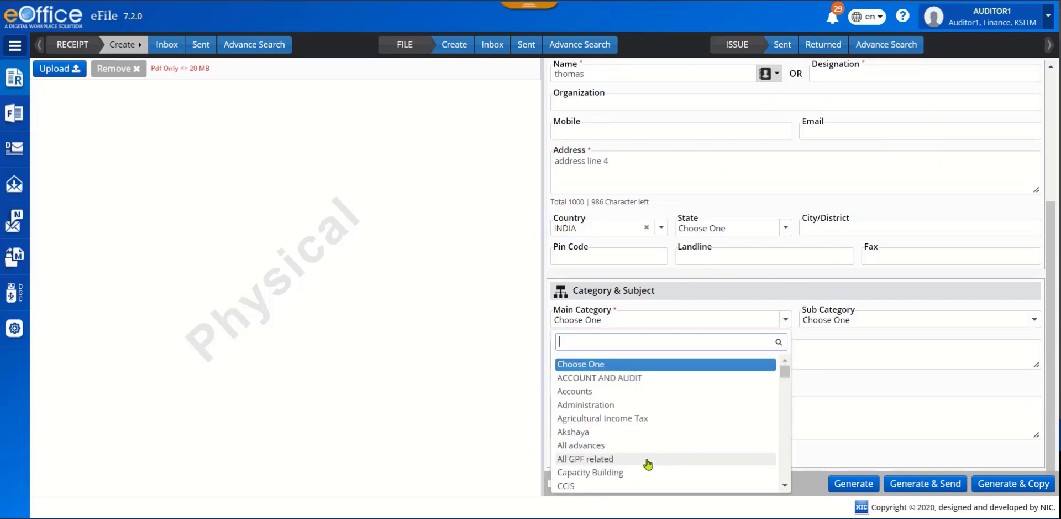
{"action": "left_click", "coordinate": [643, 463]}
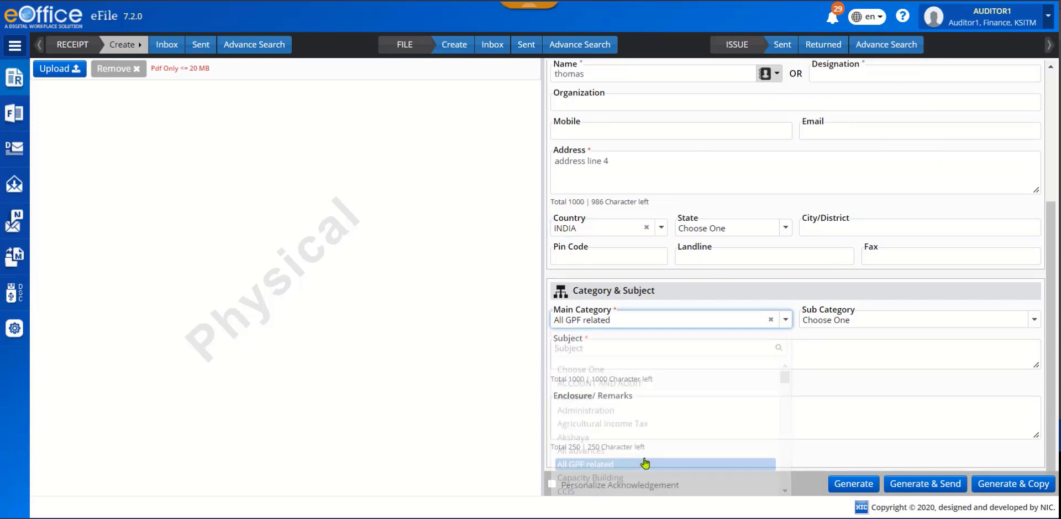
{"action": "left_click", "coordinate": [670, 351]}
{"action": "type", "text": "subject 5"}
{"action": "left_click", "coordinate": [782, 415]}
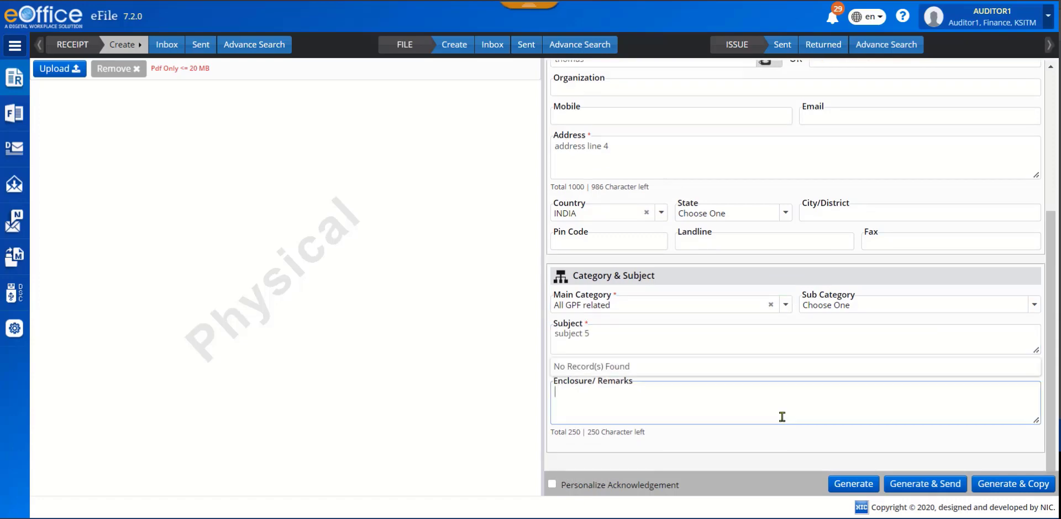
{"action": "left_click", "coordinate": [846, 485]}
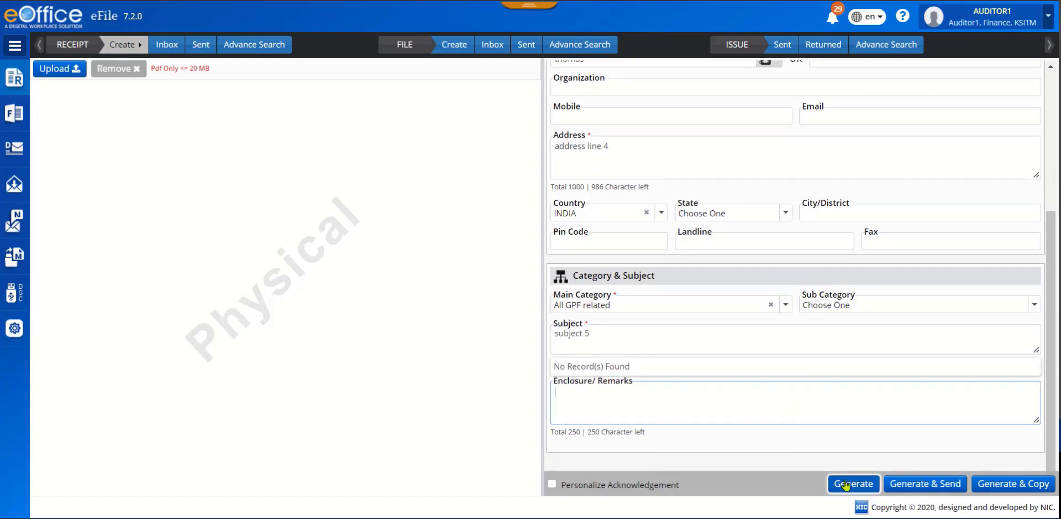
{"action": "left_click", "coordinate": [845, 485]}
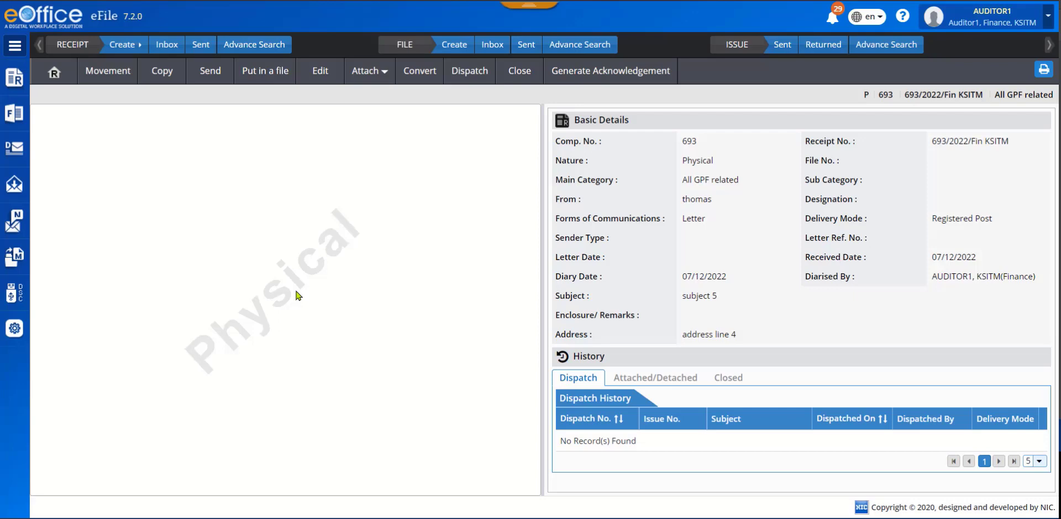
Start another physical receipt.
{"action": "left_click", "coordinate": [166, 45]}
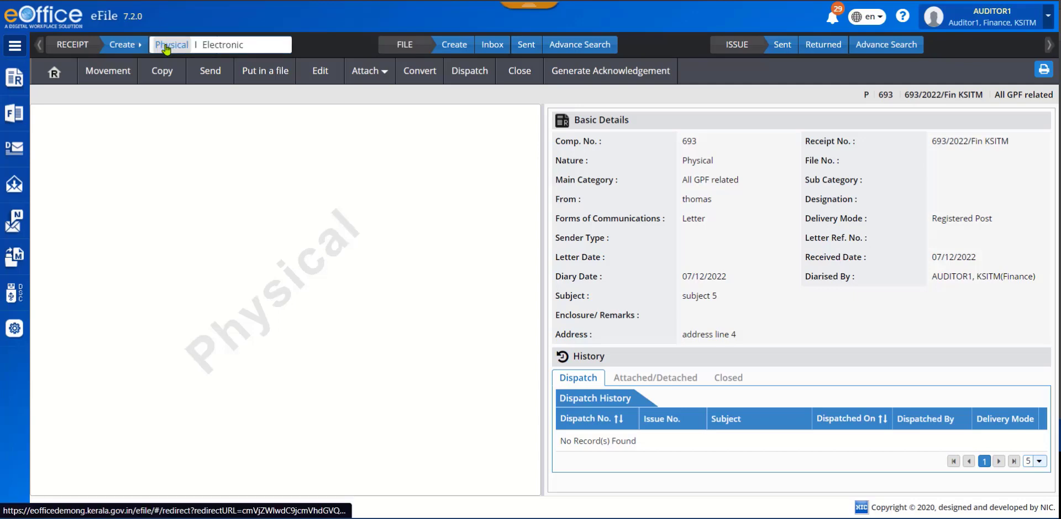